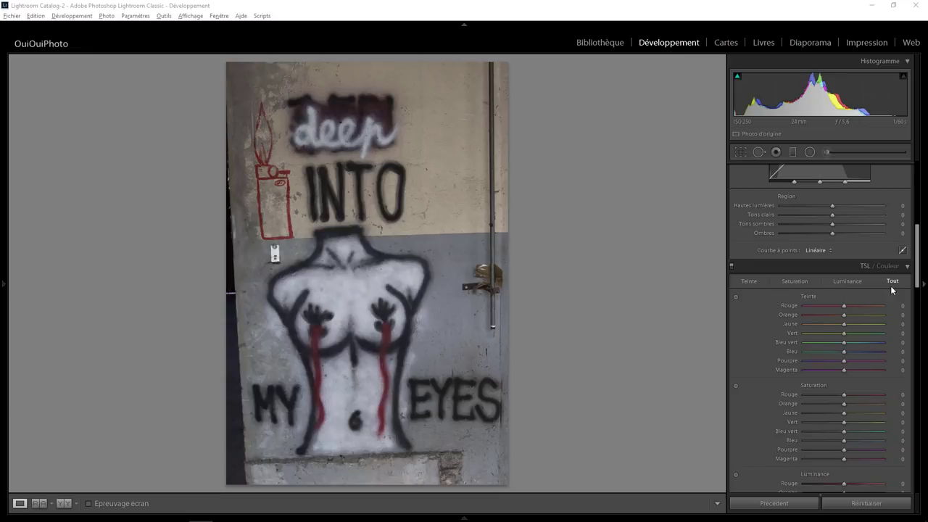
Scroll the Develop panel down to the Transformation and Effects panels
{"action": "mouse_move", "coordinate": [918, 287]}
{"action": "left_mouse_down"}
{"action": "mouse_move", "coordinate": [924, 494]}
{"action": "mouse_move", "coordinate": [924, 465]}
{"action": "left_mouse_up"}
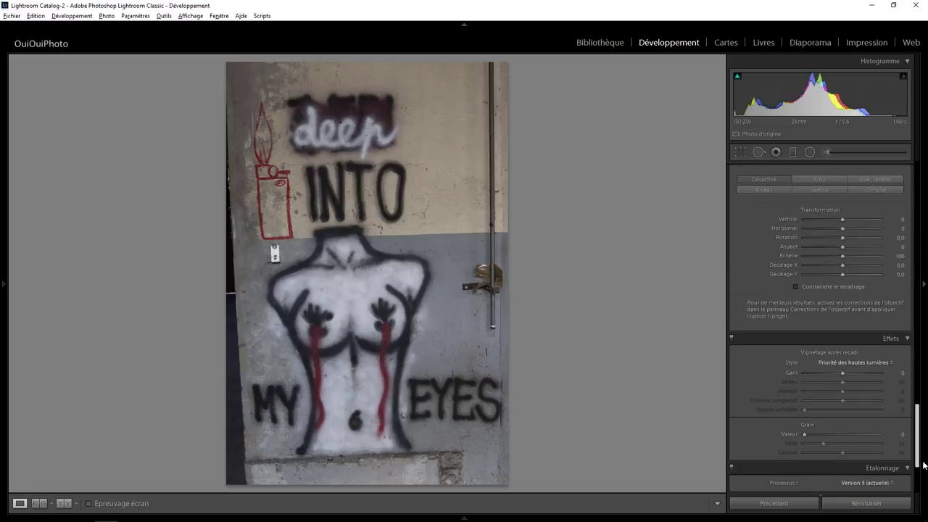
Apply a guided Upright correction: horizontal guides on the colour boundary and bottom edge, vertical on pipe and left edge
{"action": "left_click", "coordinate": [875, 179]}
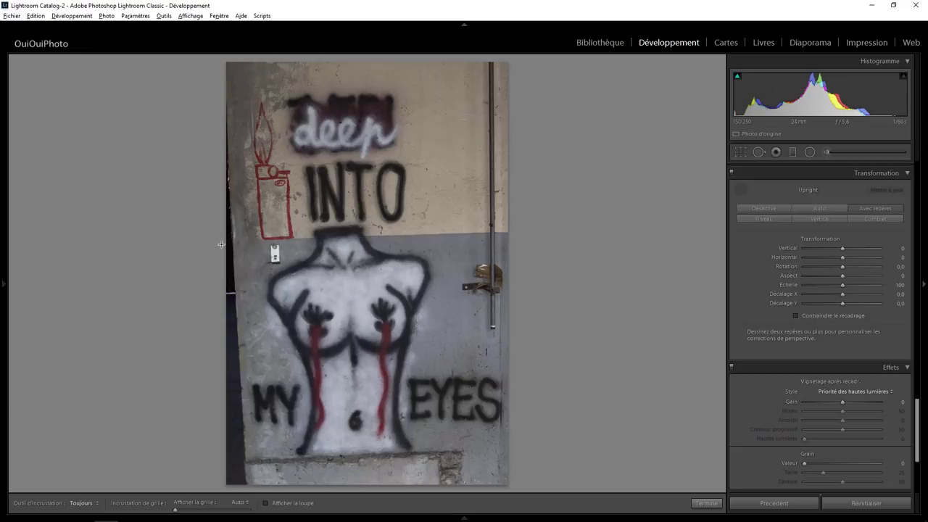
{"action": "mouse_move", "coordinate": [215, 241]}
{"action": "left_mouse_down"}
{"action": "mouse_move", "coordinate": [608, 229]}
{"action": "mouse_move", "coordinate": [631, 209]}
{"action": "mouse_move", "coordinate": [643, 229]}
{"action": "left_mouse_up"}
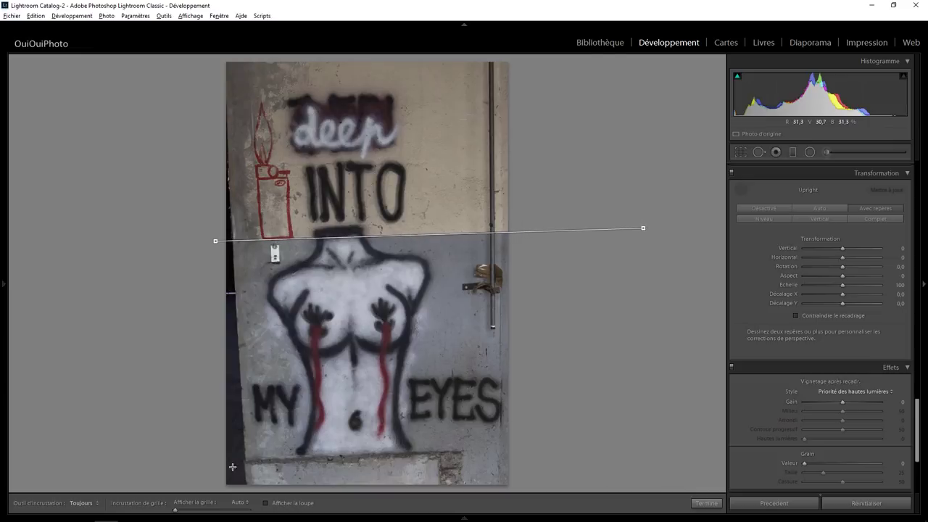
{"action": "left_click_drag", "start_coordinate": [220, 463], "coordinate": [647, 445]}
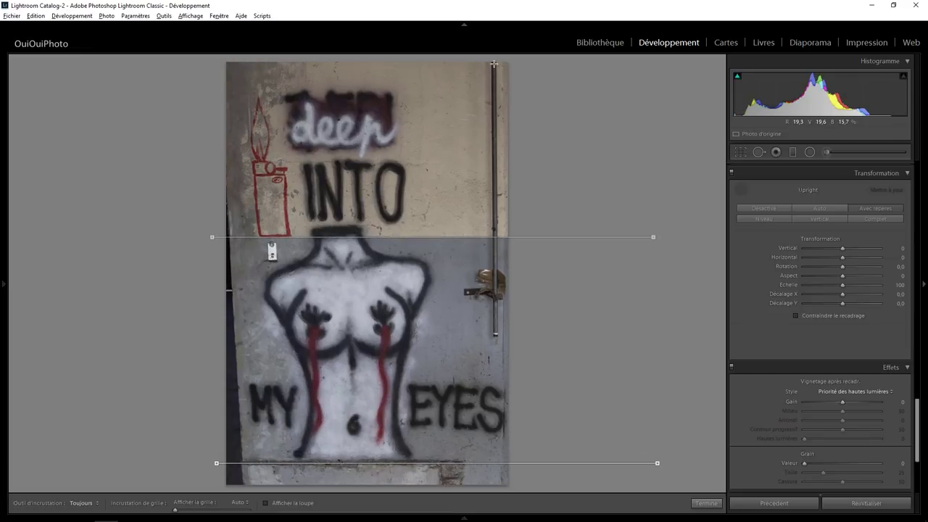
{"action": "left_click_drag", "start_coordinate": [493, 64], "coordinate": [495, 397]}
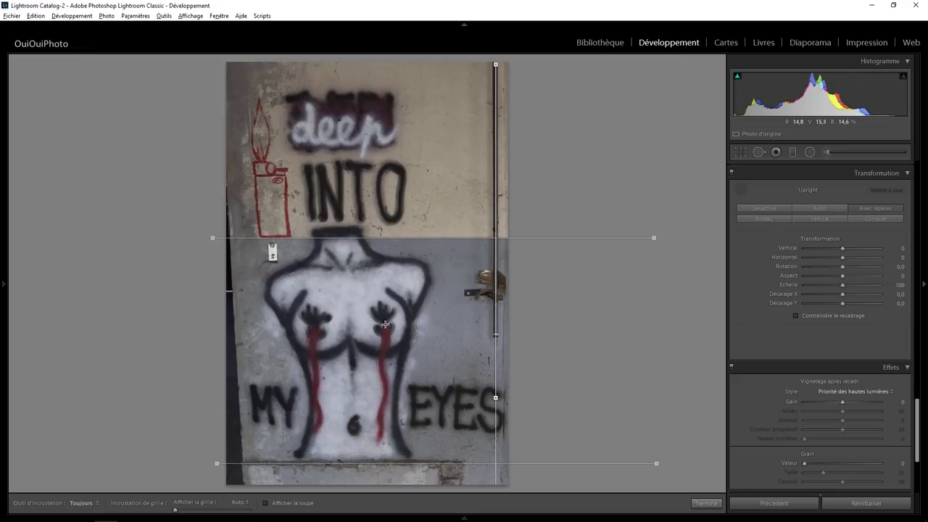
{"action": "left_click_drag", "start_coordinate": [225, 188], "coordinate": [237, 413]}
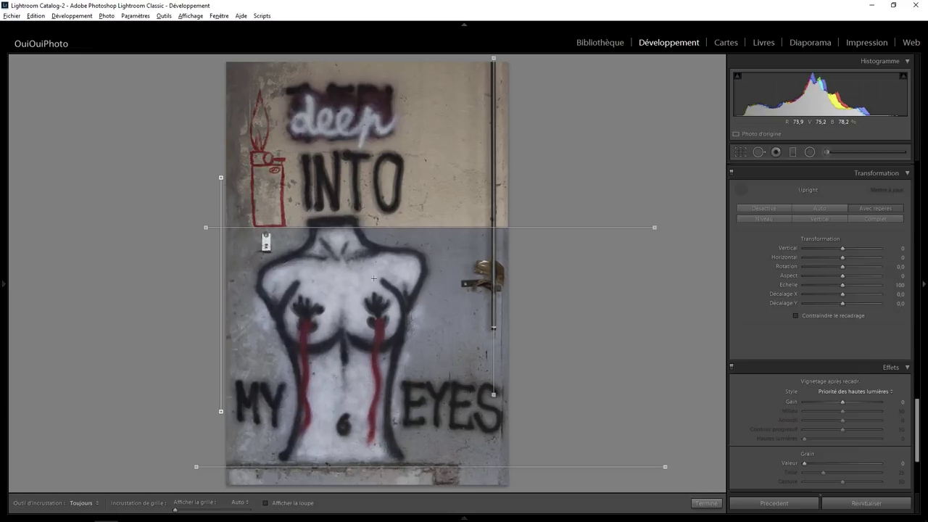
{"action": "left_click", "coordinate": [715, 506]}
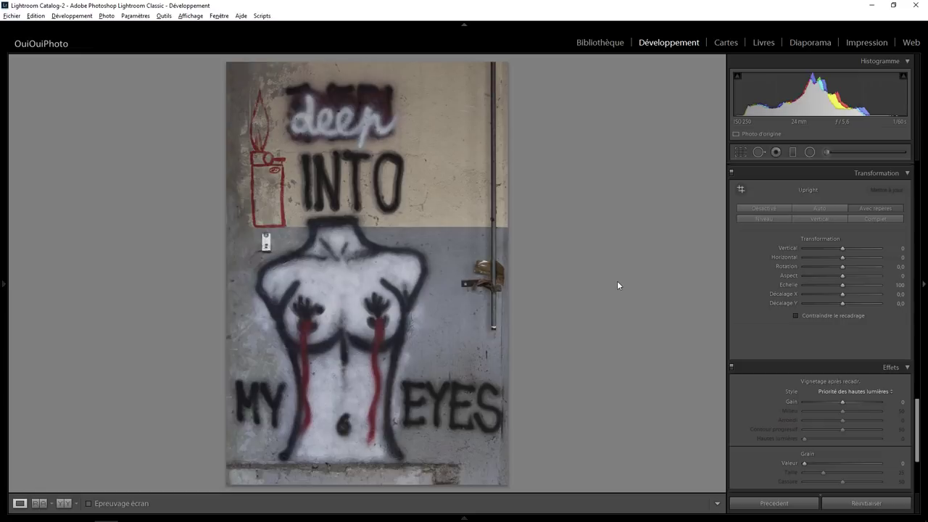
Heal away the metal plate below the red lighter with a hard-edged Spot Removal stroke
{"action": "left_click", "coordinate": [267, 243]}
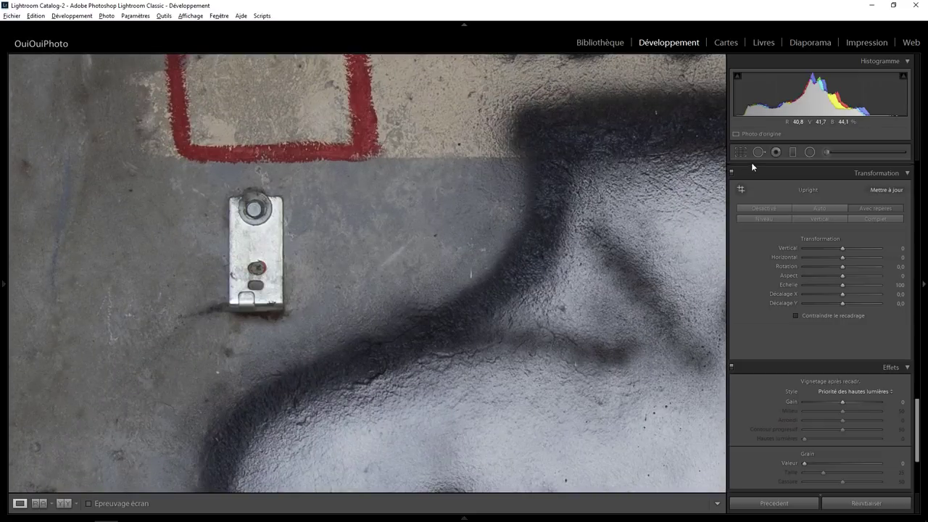
{"action": "left_click", "coordinate": [758, 152]}
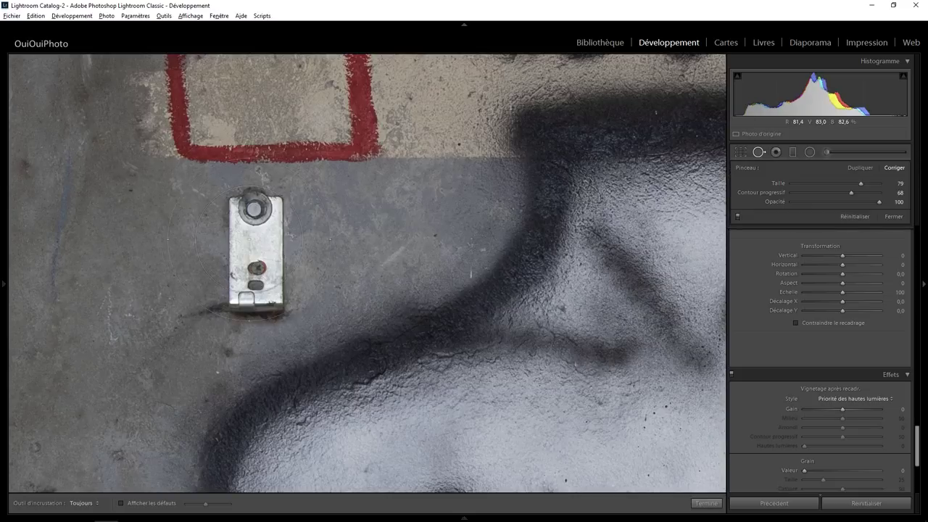
{"action": "scroll", "coordinate": [250, 239], "scroll_direction": "down", "scroll_amount": 1}
{"action": "mouse_move", "coordinate": [852, 192]}
{"action": "left_mouse_down"}
{"action": "mouse_move", "coordinate": [804, 193]}
{"action": "mouse_move", "coordinate": [809, 200]}
{"action": "left_mouse_up"}
{"action": "mouse_move", "coordinate": [218, 208]}
{"action": "left_mouse_down"}
{"action": "mouse_move", "coordinate": [284, 201]}
{"action": "mouse_move", "coordinate": [280, 286]}
{"action": "mouse_move", "coordinate": [264, 305]}
{"action": "mouse_move", "coordinate": [253, 232]}
{"action": "mouse_move", "coordinate": [243, 301]}
{"action": "mouse_move", "coordinate": [196, 317]}
{"action": "mouse_move", "coordinate": [253, 308]}
{"action": "mouse_move", "coordinate": [263, 296]}
{"action": "left_mouse_up"}
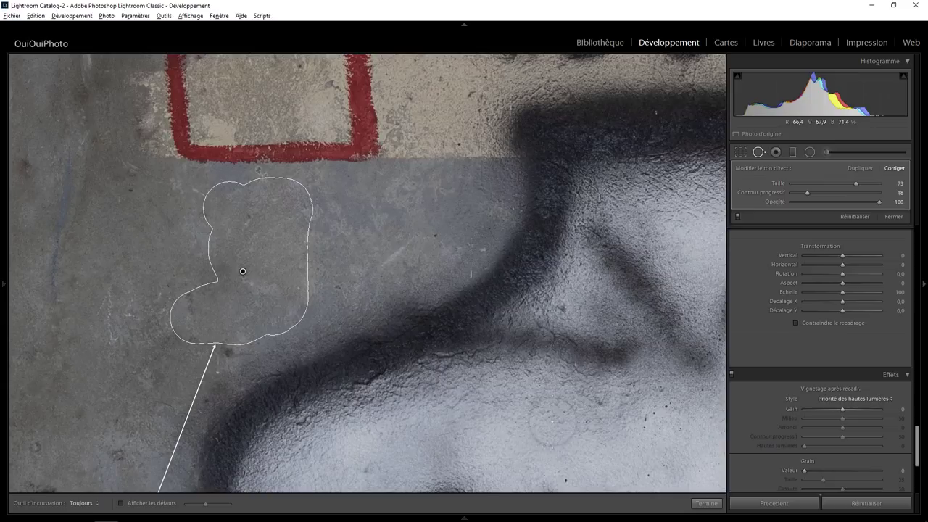
{"action": "left_click", "coordinate": [707, 503]}
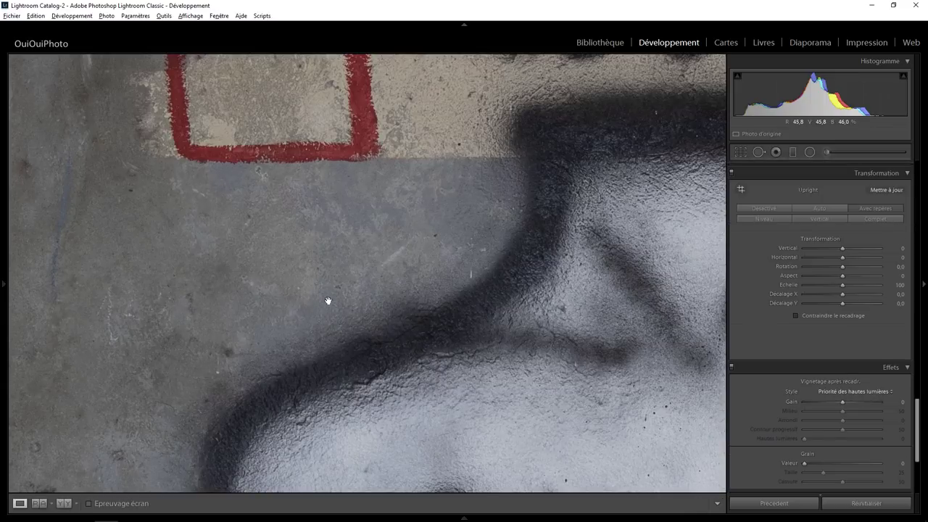
{"action": "double_click", "coordinate": [288, 326]}
Heal out the top section of the right-side pipe and adjust its patch source
{"action": "left_click", "coordinate": [645, 225]}
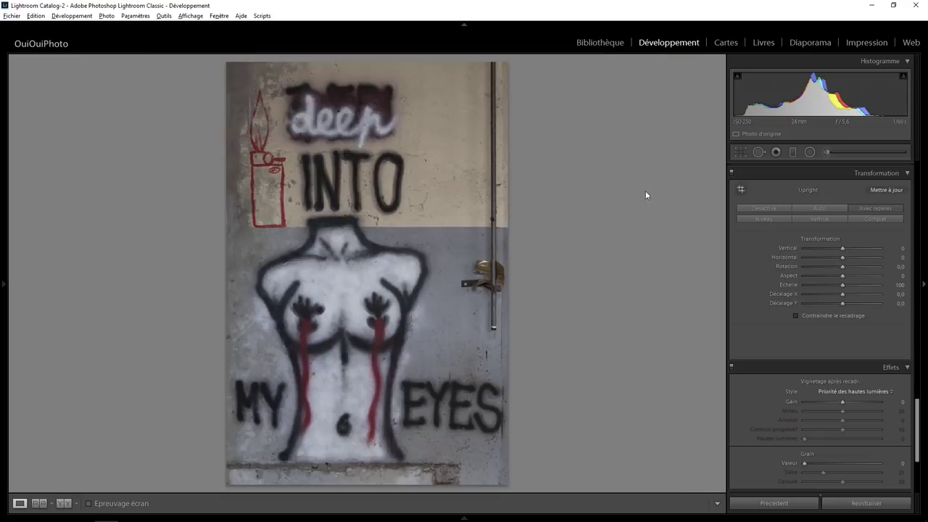
{"action": "left_click", "coordinate": [758, 150]}
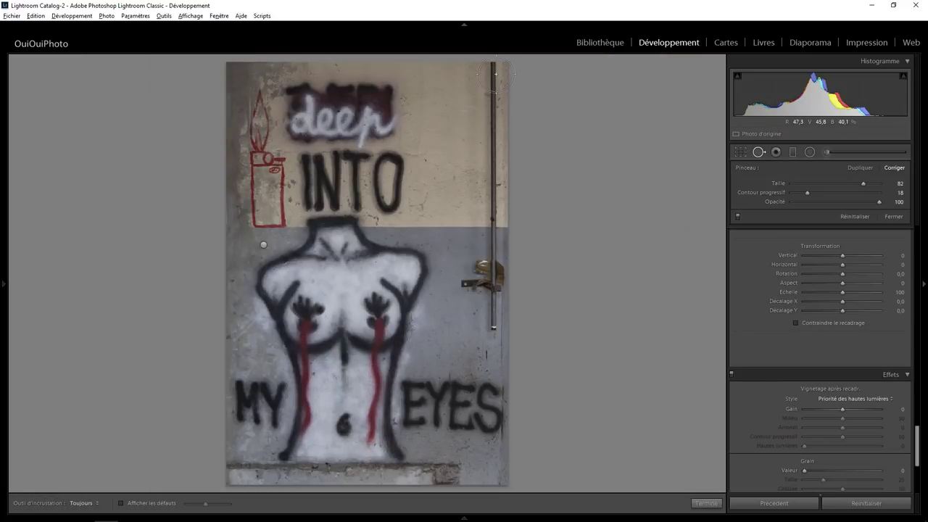
{"action": "scroll", "coordinate": [494, 73], "scroll_direction": "up", "scroll_amount": 2}
{"action": "scroll", "coordinate": [493, 73], "scroll_direction": "down", "scroll_amount": 1}
{"action": "left_click_drag", "start_coordinate": [491, 71], "coordinate": [496, 204]}
{"action": "mouse_move", "coordinate": [491, 217]}
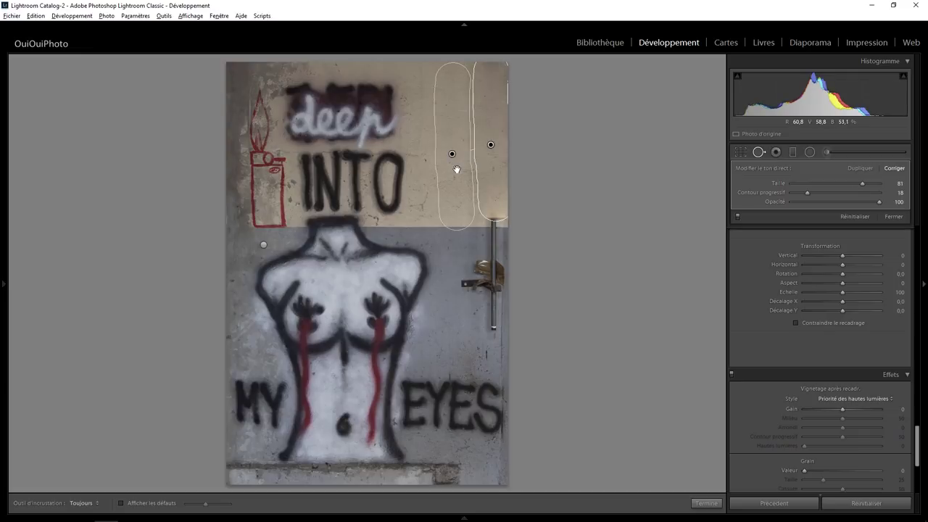
{"action": "left_click_drag", "start_coordinate": [455, 169], "coordinate": [454, 166]}
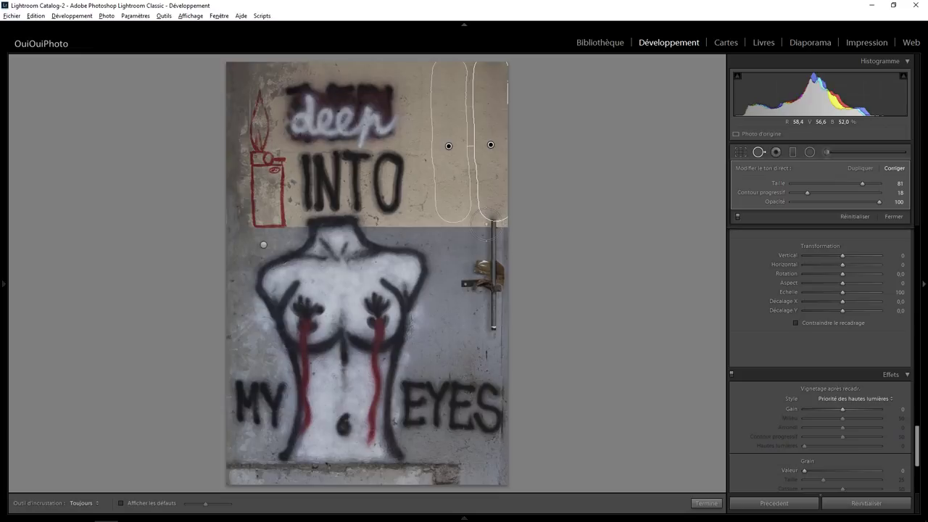
Heal the middle and lower pipe sections, moving each source onto clean wall
{"action": "mouse_move", "coordinate": [491, 220]}
{"action": "left_mouse_down"}
{"action": "mouse_move", "coordinate": [480, 231]}
{"action": "mouse_move", "coordinate": [501, 229]}
{"action": "left_mouse_up"}
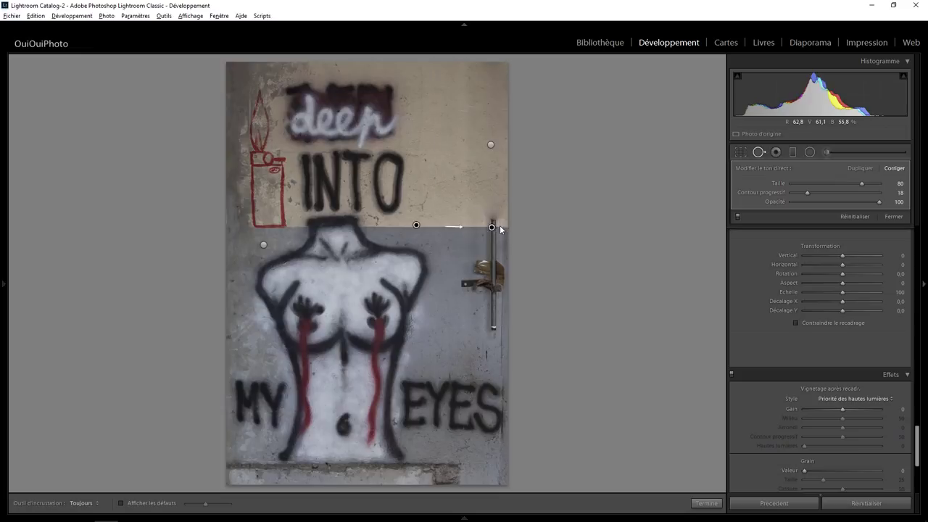
{"action": "left_click_drag", "start_coordinate": [426, 224], "coordinate": [443, 227]}
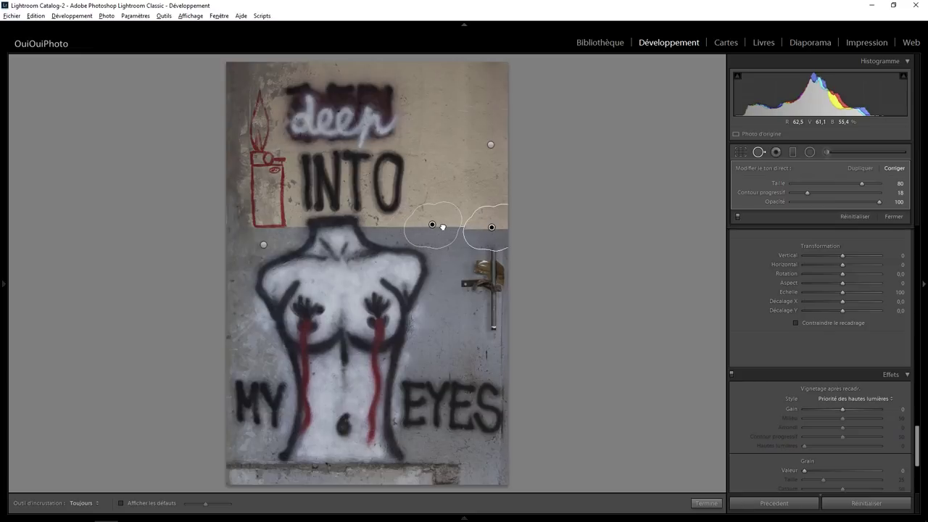
{"action": "left_click_drag", "start_coordinate": [443, 227], "coordinate": [443, 229]}
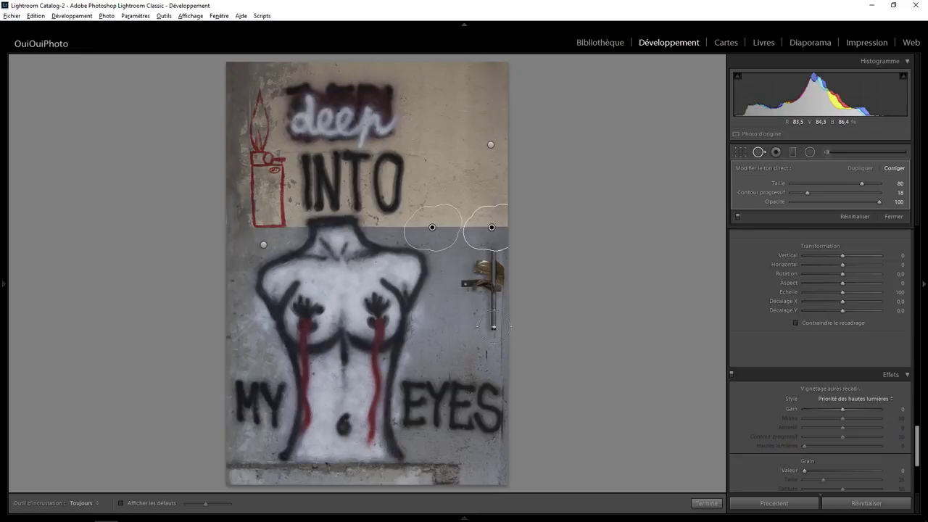
{"action": "mouse_move", "coordinate": [494, 326]}
{"action": "left_mouse_down"}
{"action": "mouse_move", "coordinate": [482, 283]}
{"action": "mouse_move", "coordinate": [492, 254]}
{"action": "left_mouse_up"}
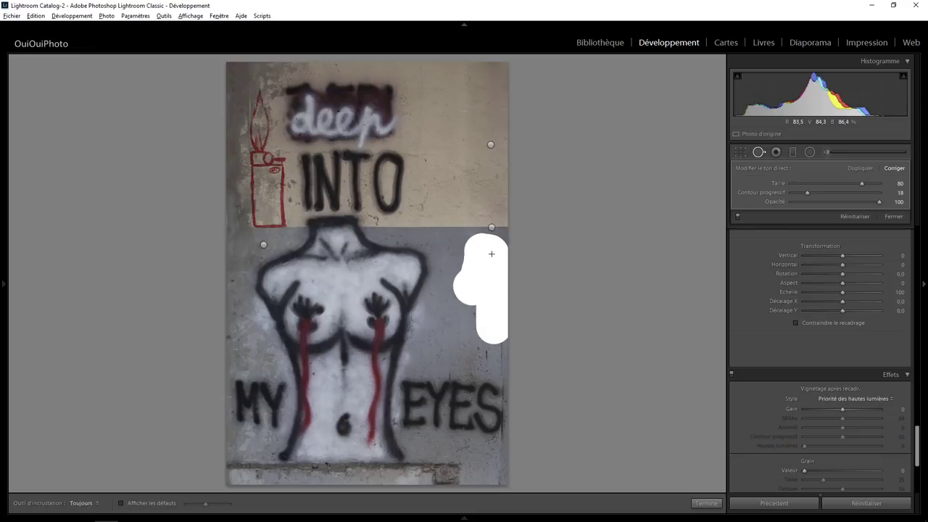
{"action": "left_click_drag", "start_coordinate": [493, 307], "coordinate": [493, 308]}
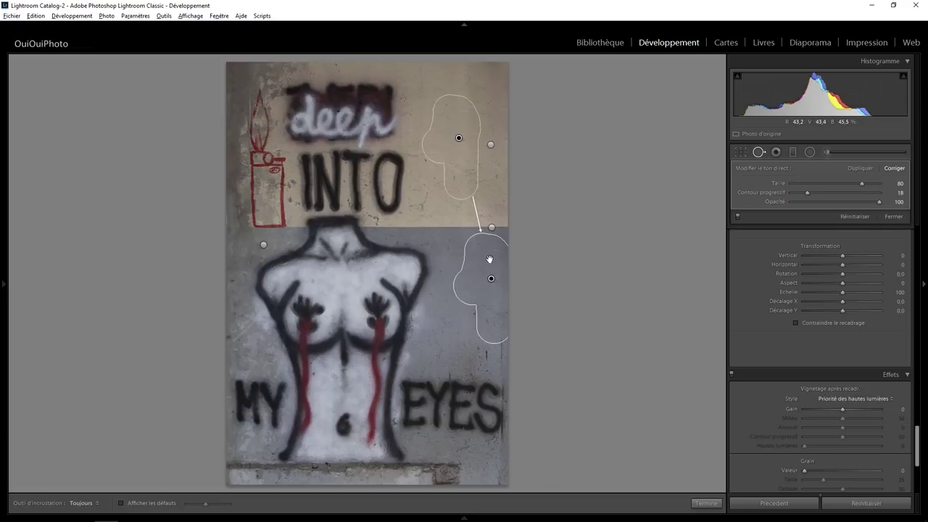
{"action": "left_click_drag", "start_coordinate": [459, 135], "coordinate": [458, 138]}
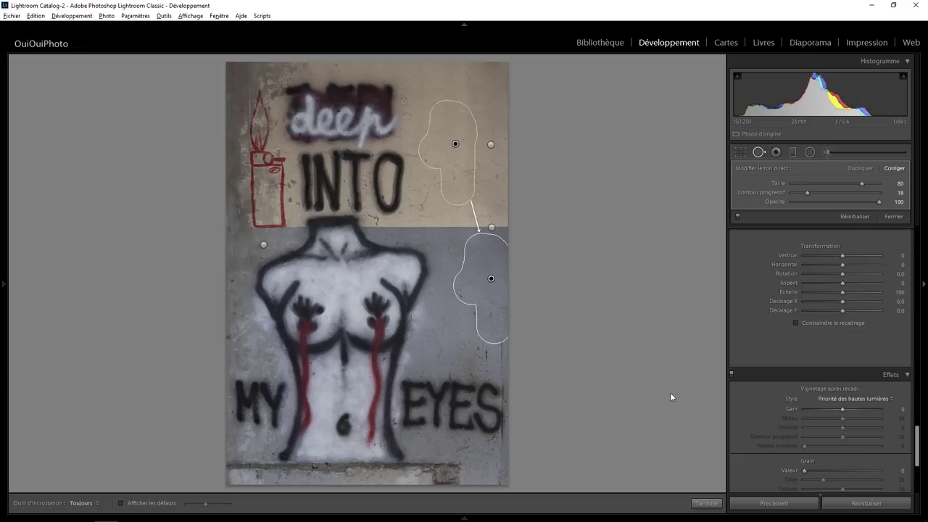
{"action": "left_click", "coordinate": [706, 504]}
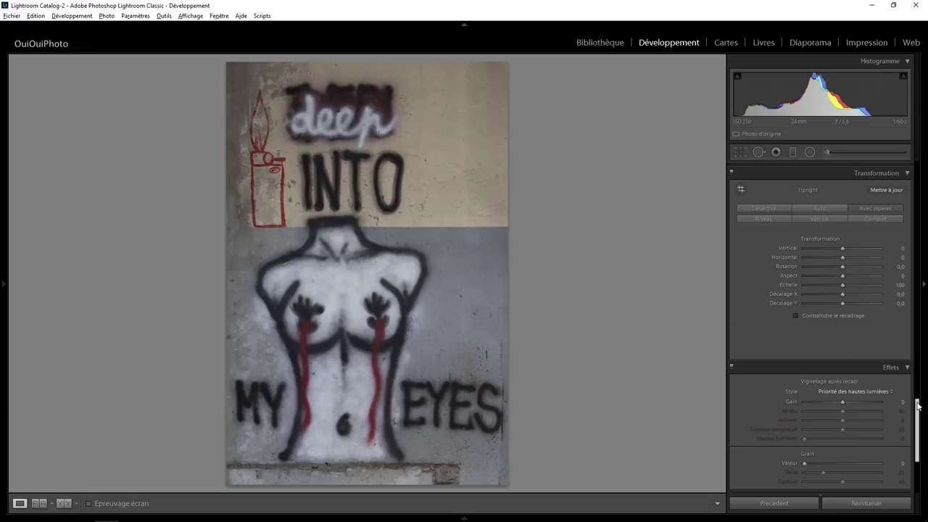
Switch to Black & White and filter the profile browser to B&W profiles
{"action": "left_click_drag", "start_coordinate": [918, 406], "coordinate": [918, 181]}
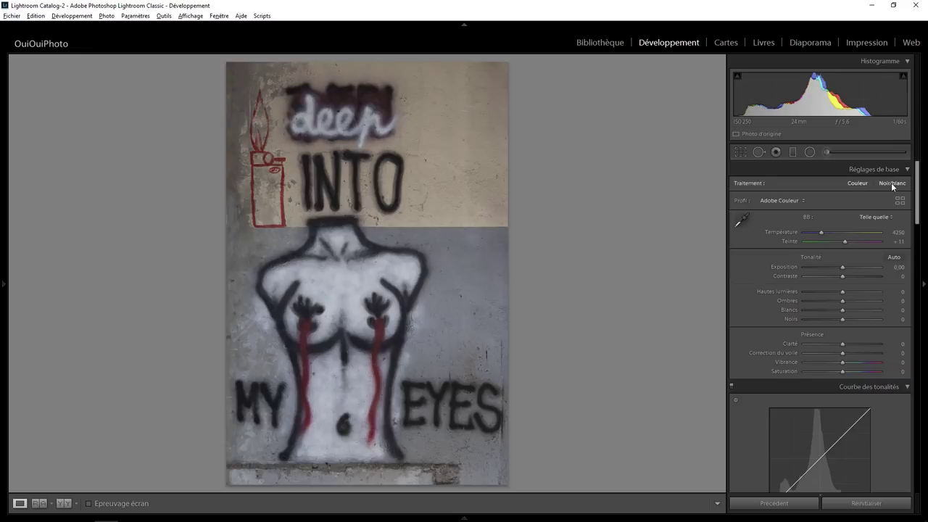
{"action": "left_click", "coordinate": [893, 184]}
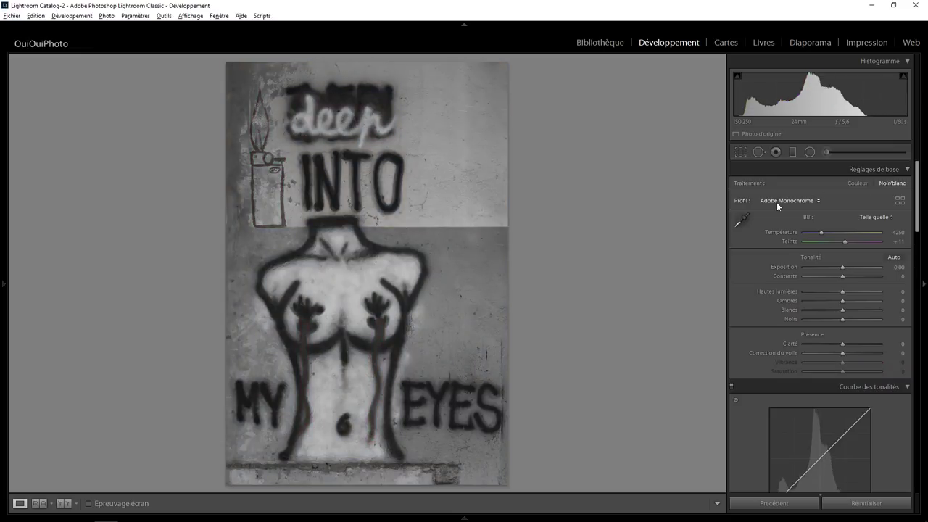
{"action": "left_click", "coordinate": [900, 200]}
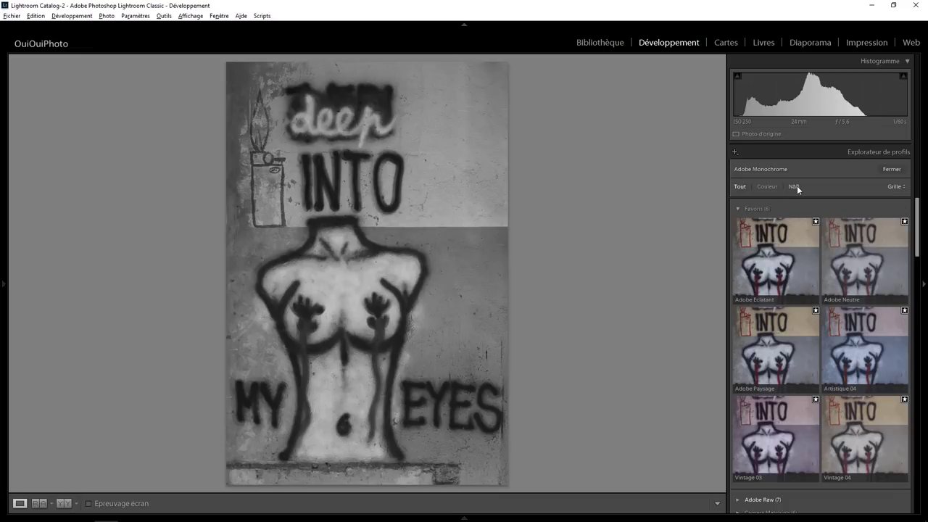
{"action": "left_click", "coordinate": [795, 187]}
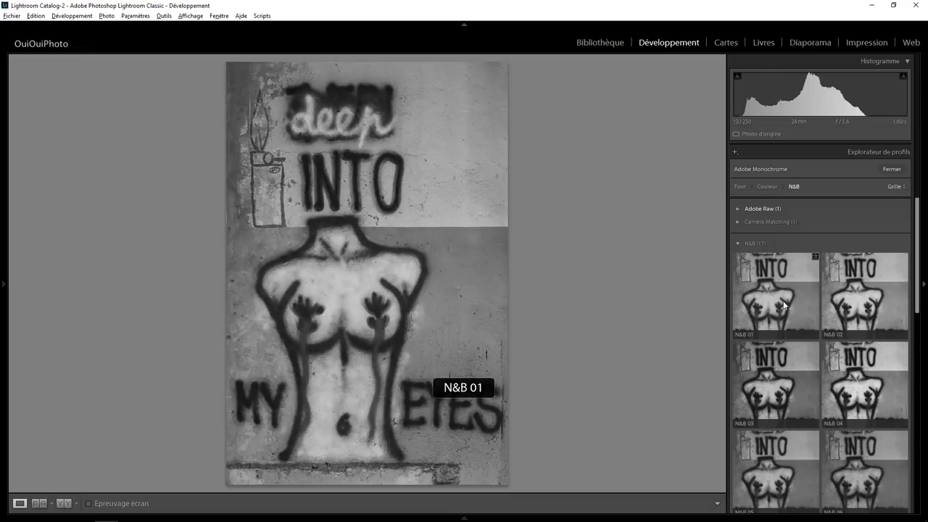
{"action": "scroll", "coordinate": [787, 306], "scroll_direction": "down", "scroll_amount": 3}
Keep Adobe Monochrome and set Exposure +0.41, Contrast +17, Whites +41 and Clarity +63
{"action": "left_click", "coordinate": [887, 171]}
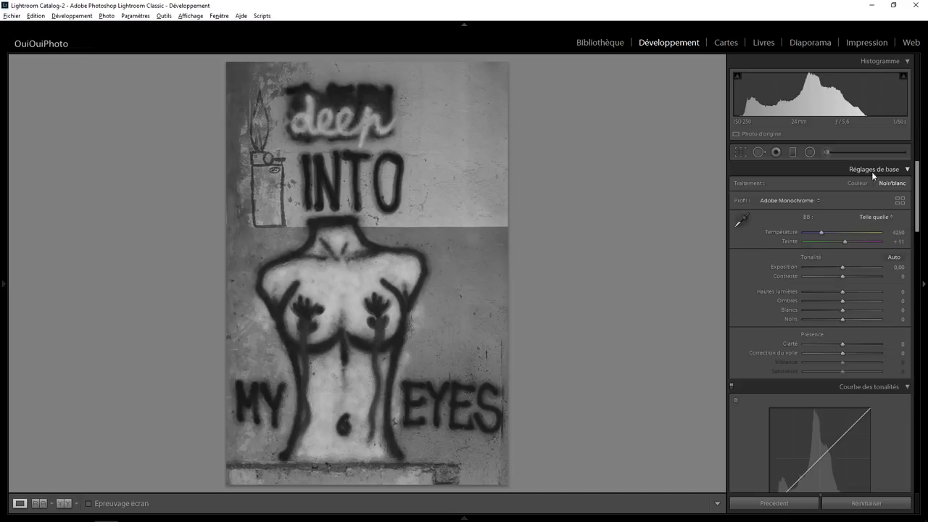
{"action": "left_click", "coordinate": [738, 220]}
{"action": "mouse_move", "coordinate": [841, 276]}
{"action": "left_mouse_down"}
{"action": "mouse_move", "coordinate": [853, 276]}
{"action": "mouse_move", "coordinate": [849, 270]}
{"action": "left_mouse_up"}
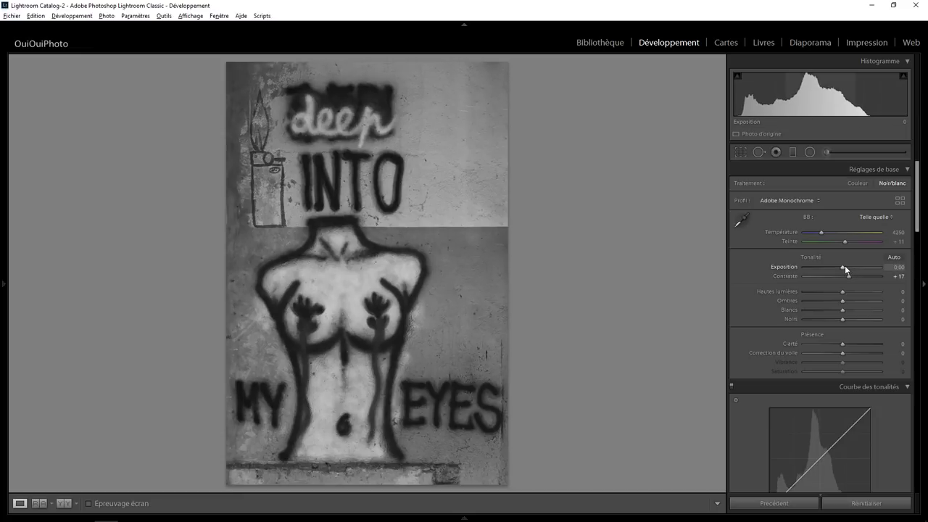
{"action": "left_click_drag", "start_coordinate": [845, 265], "coordinate": [848, 265]}
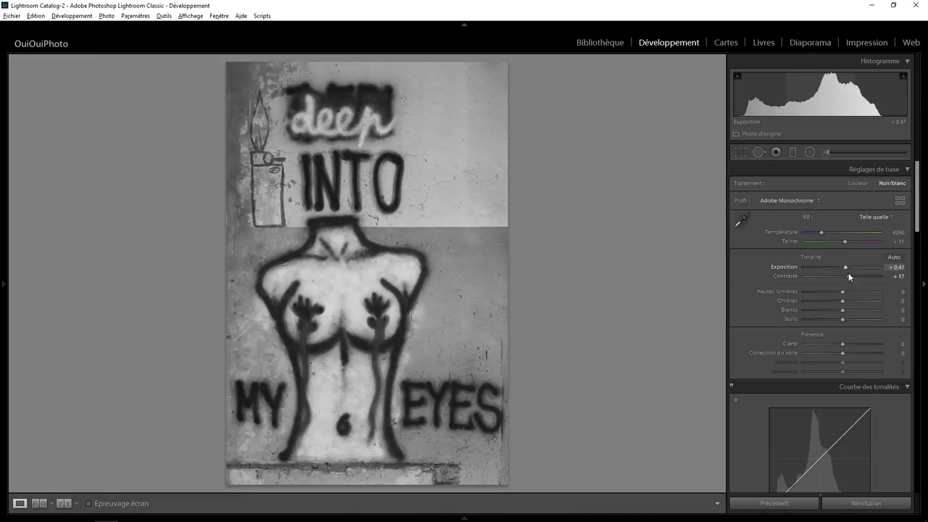
{"action": "left_click_drag", "start_coordinate": [844, 343], "coordinate": [867, 343]}
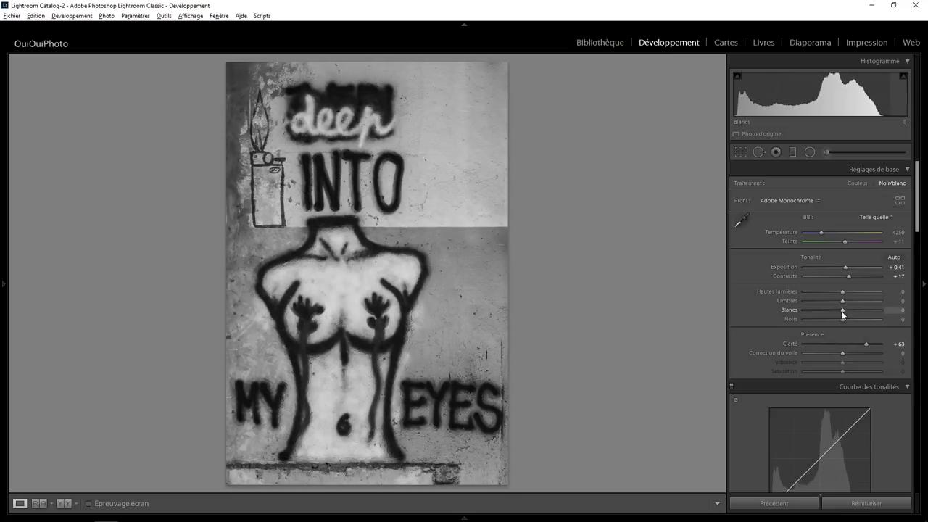
{"action": "left_click_drag", "start_coordinate": [842, 314], "coordinate": [858, 314]}
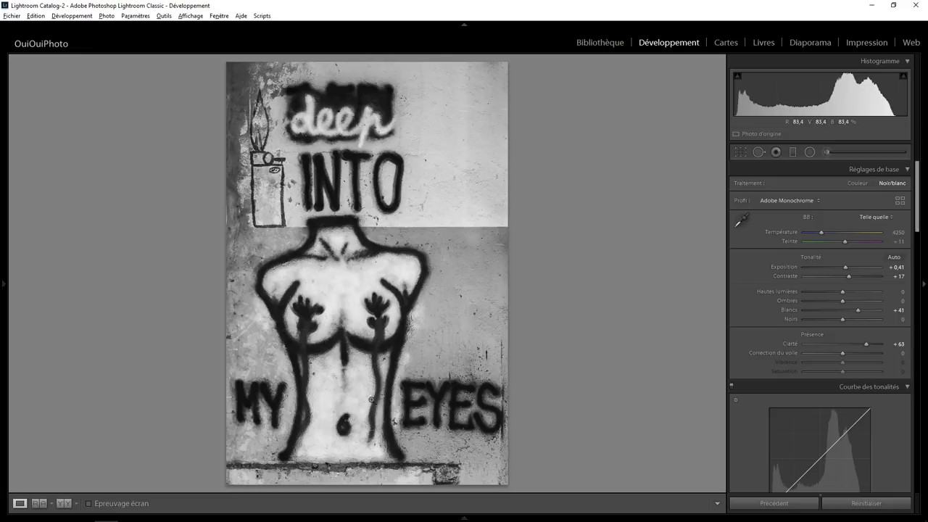
{"action": "left_click_drag", "start_coordinate": [920, 234], "coordinate": [921, 303]}
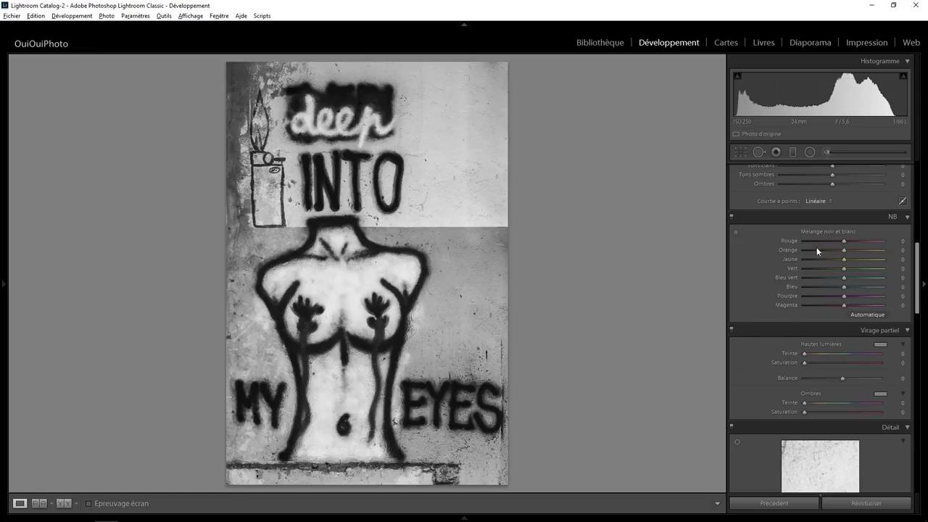
Try several Red mix values, including +71, before settling the Red slider at -74
{"action": "left_click_drag", "start_coordinate": [840, 240], "coordinate": [810, 242]}
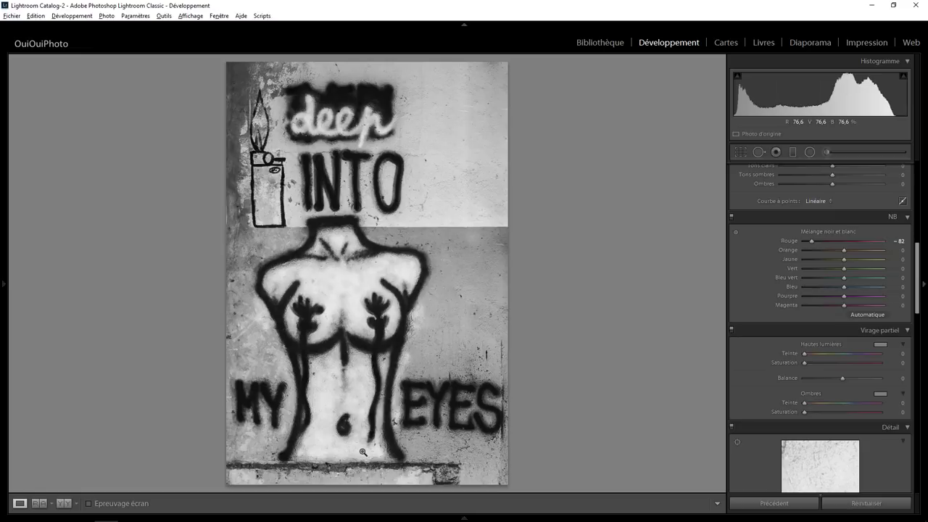
{"action": "double_click", "coordinate": [814, 241]}
{"action": "left_click_drag", "start_coordinate": [844, 241], "coordinate": [873, 241]}
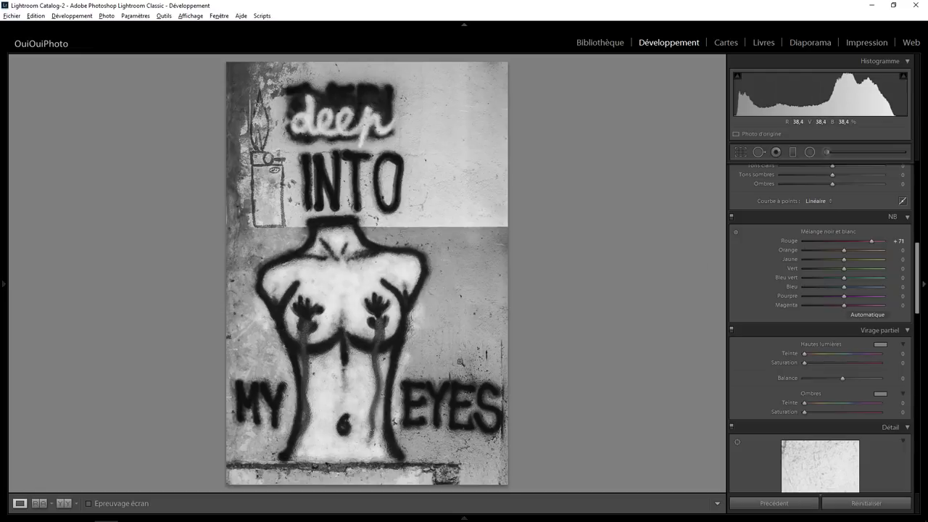
{"action": "left_click_drag", "start_coordinate": [873, 242], "coordinate": [814, 242]}
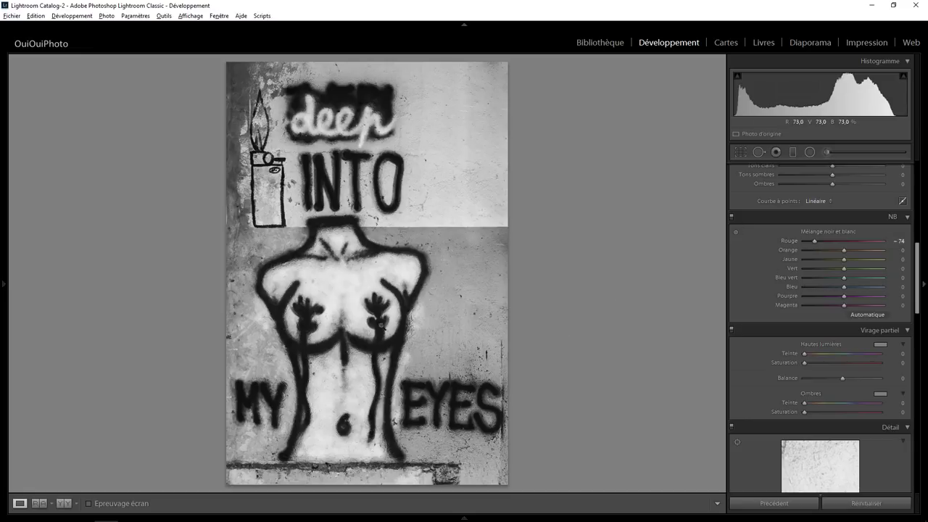
Start an Adjustment Brush with effects reset to zero and Blacks raised to 40
{"action": "left_click", "coordinate": [828, 152]}
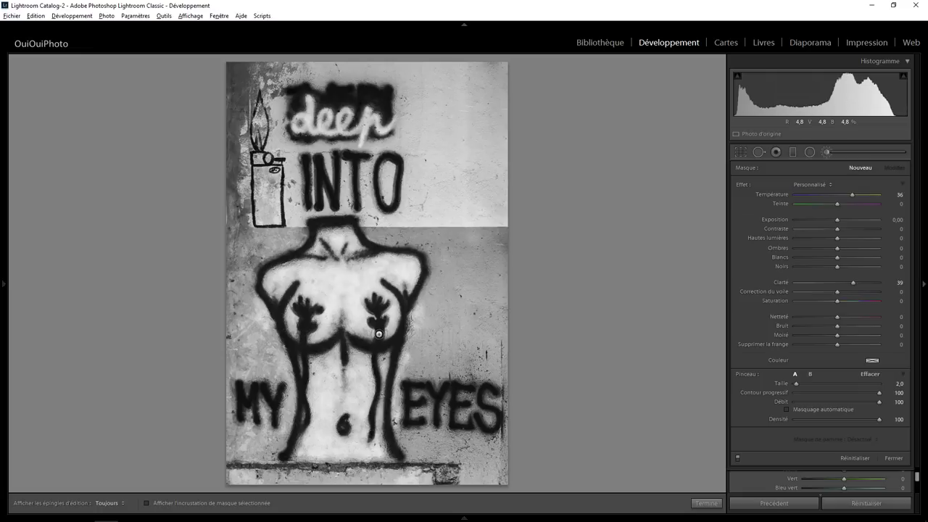
{"action": "key", "text": "h"}
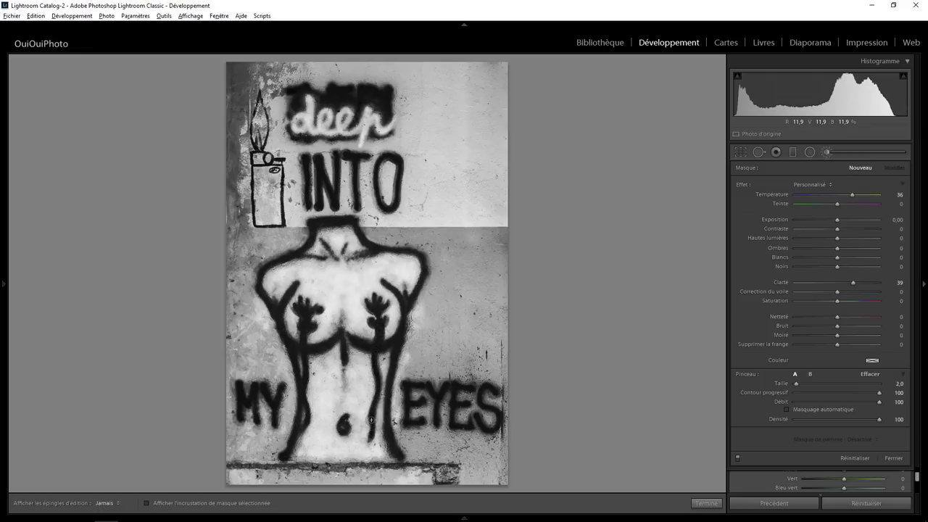
{"action": "key", "text": "h"}
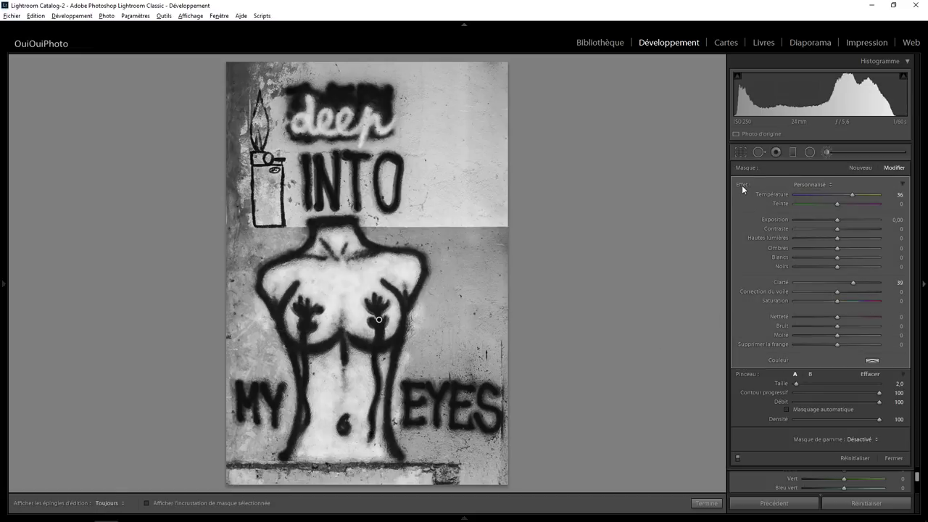
{"action": "double_click", "coordinate": [742, 185]}
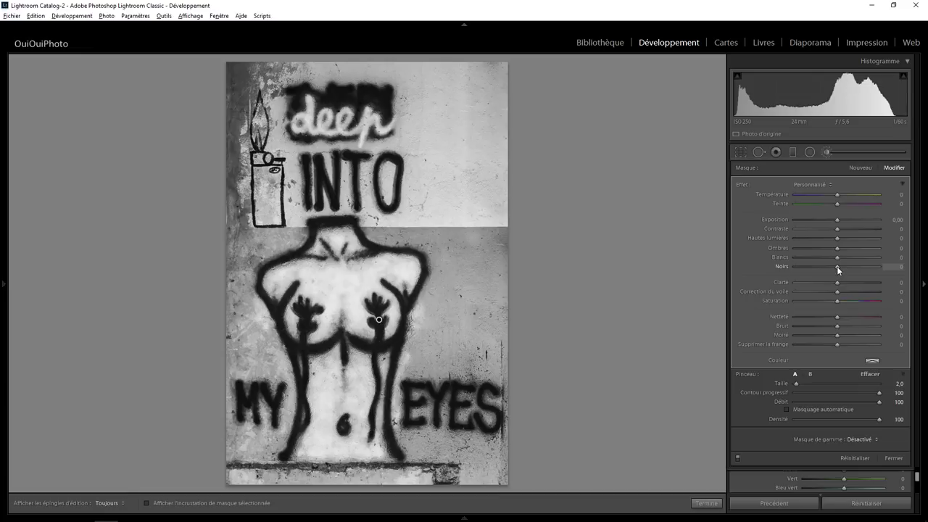
{"action": "left_click_drag", "start_coordinate": [838, 268], "coordinate": [859, 268]}
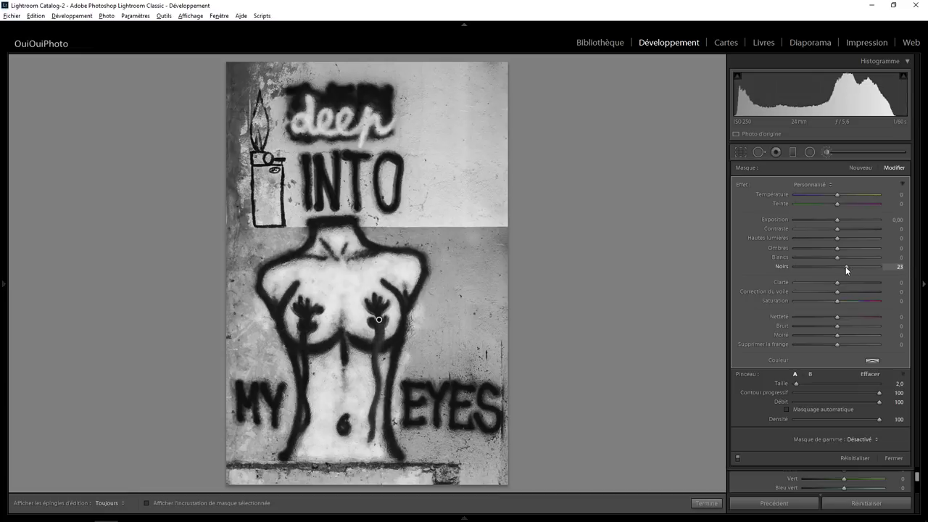
{"action": "mouse_move", "coordinate": [822, 267]}
{"action": "left_mouse_down"}
{"action": "mouse_move", "coordinate": [885, 262]}
{"action": "mouse_move", "coordinate": [854, 268]}
{"action": "left_mouse_up"}
Paint over the drips below both breasts and raise the brush Exposure to 0.72
{"action": "key", "text": "h"}
{"action": "left_click_drag", "start_coordinate": [376, 331], "coordinate": [369, 430]}
{"action": "key", "text": "h"}
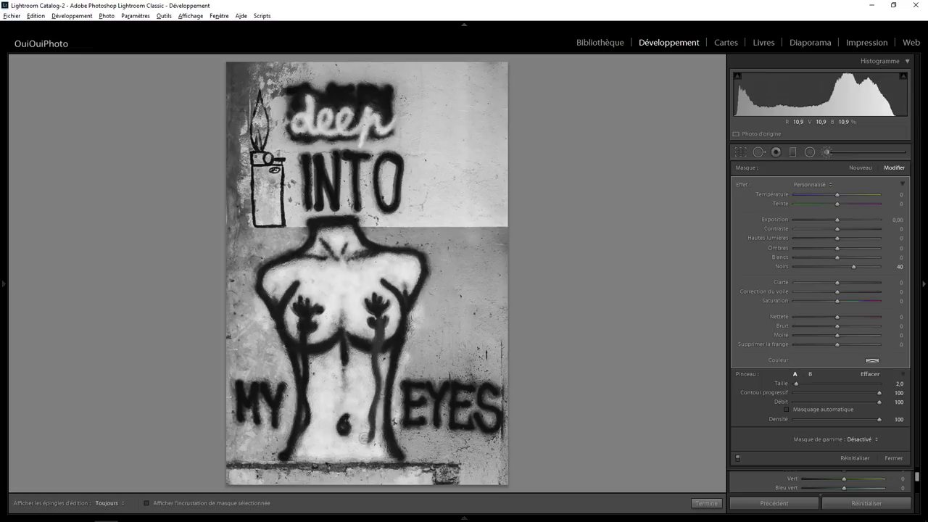
{"action": "key", "text": "h"}
{"action": "left_click_drag", "start_coordinate": [305, 320], "coordinate": [305, 432]}
{"action": "key", "text": "h"}
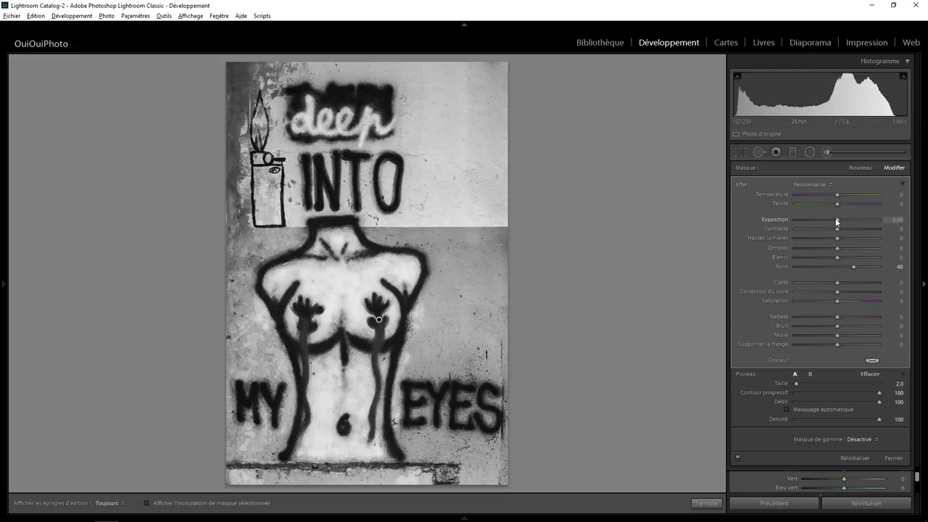
{"action": "left_click_drag", "start_coordinate": [838, 220], "coordinate": [845, 226]}
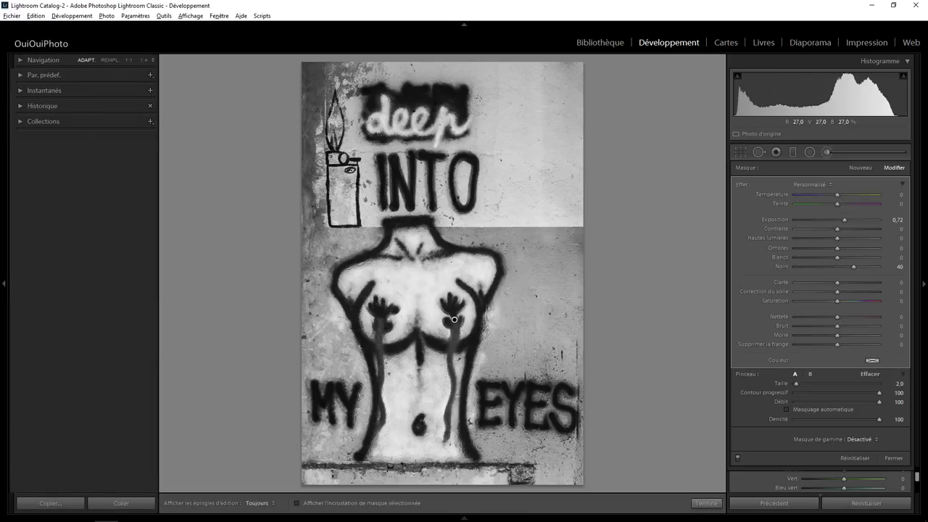
Inspect the brushed drips at 1:1, then close the brush and return to fit view
{"action": "left_click", "coordinate": [129, 61]}
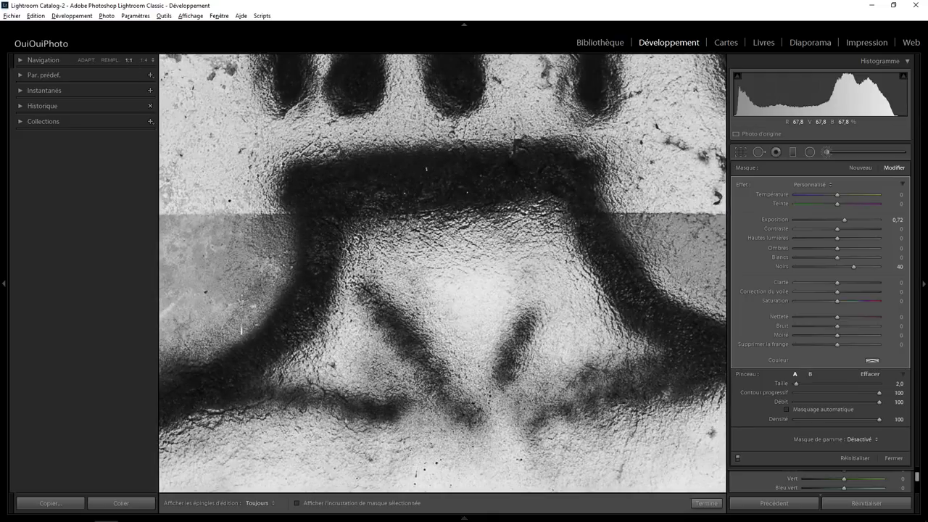
{"action": "left_click_drag", "start_coordinate": [637, 440], "coordinate": [423, 142]}
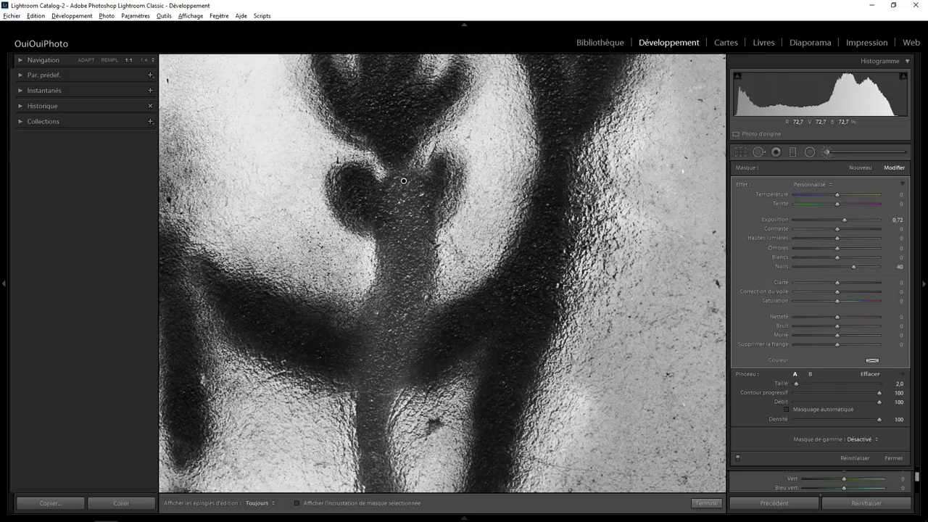
{"action": "key", "text": "alt"}
{"action": "key", "text": "h"}
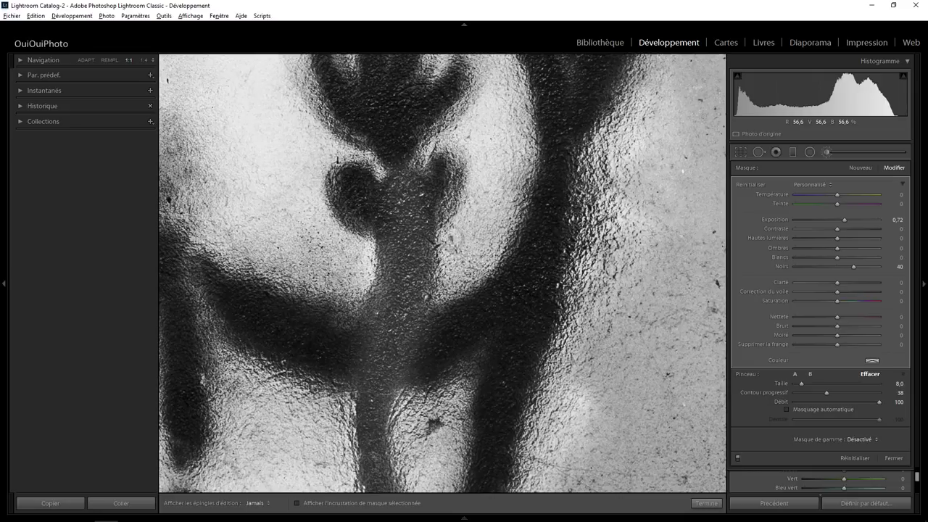
{"action": "key", "text": "h"}
{"action": "key", "text": "h"}
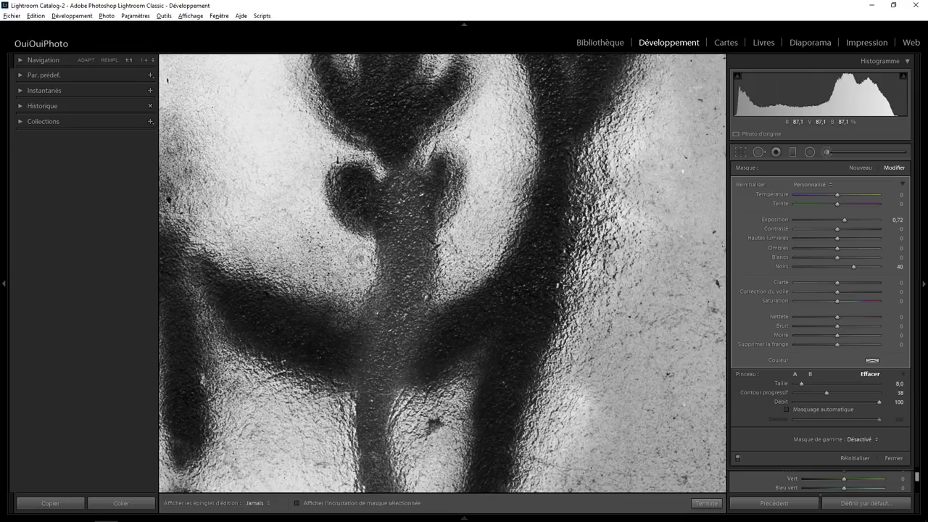
{"action": "key", "text": "h"}
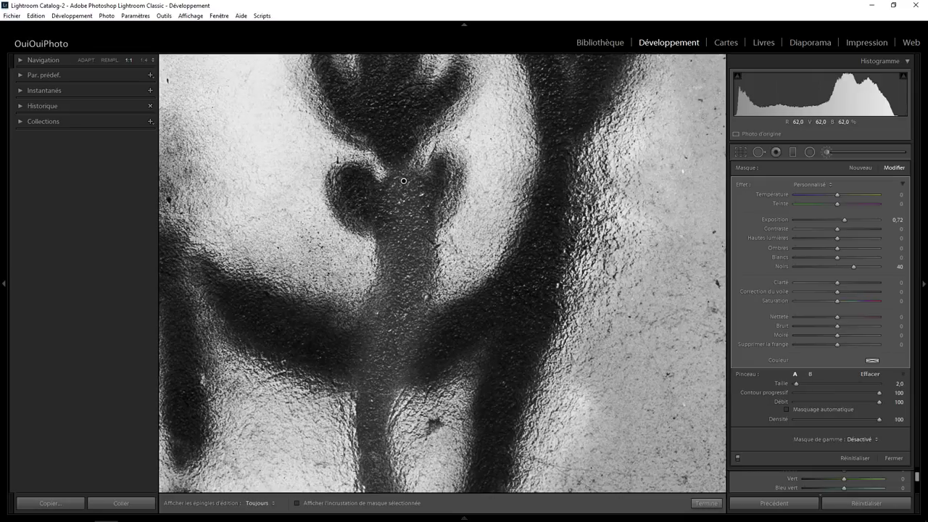
{"action": "left_click", "coordinate": [710, 504]}
{"action": "left_click", "coordinate": [464, 230]}
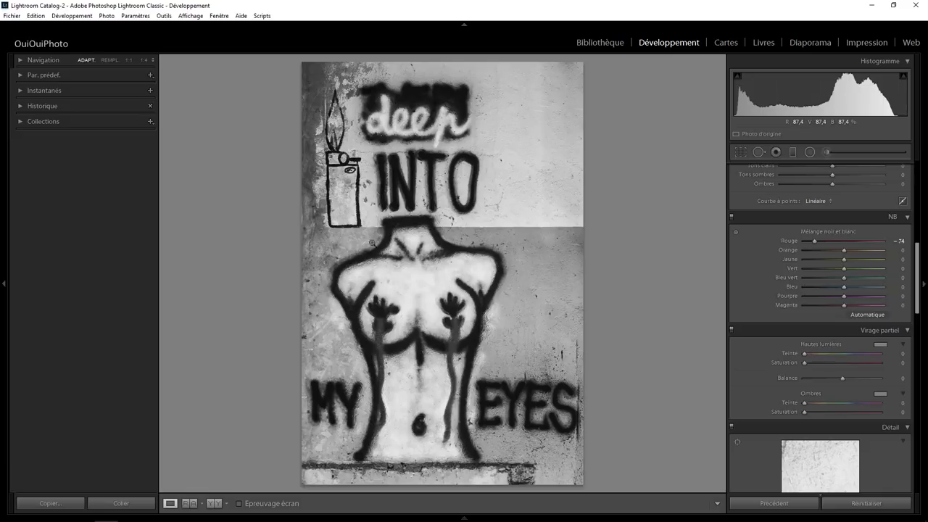
Zoom 1:1 on the lighter flame and prepare a reset Adjustment Brush with raised exposure and softer feather
{"action": "left_click", "coordinate": [336, 123]}
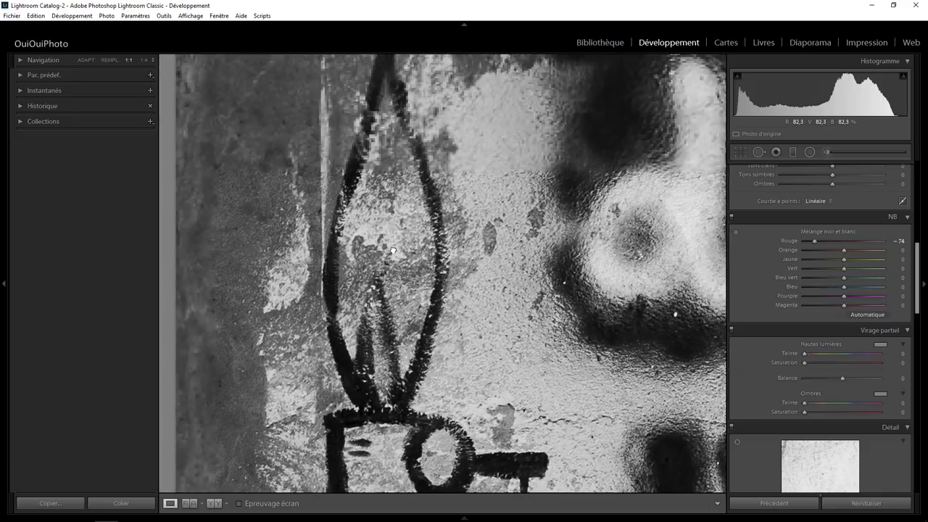
{"action": "left_click_drag", "start_coordinate": [373, 202], "coordinate": [393, 257]}
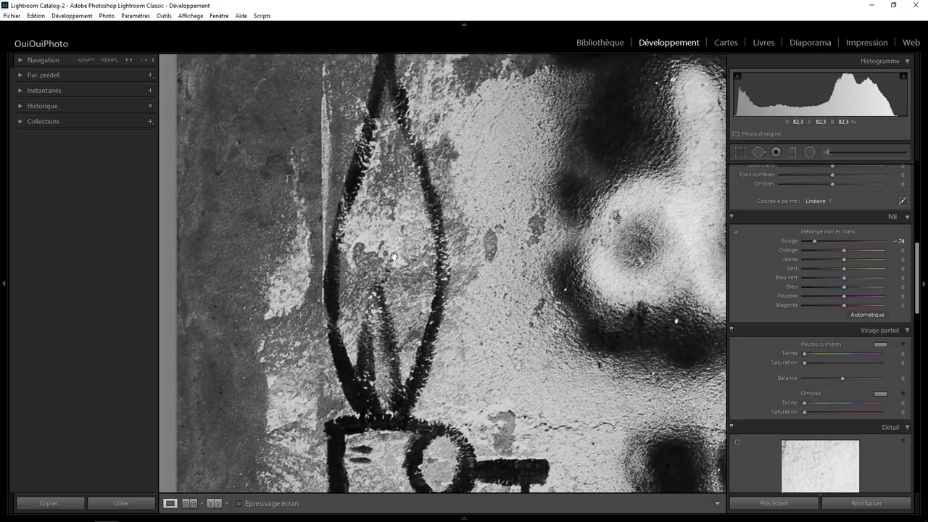
{"action": "left_click", "coordinate": [826, 150]}
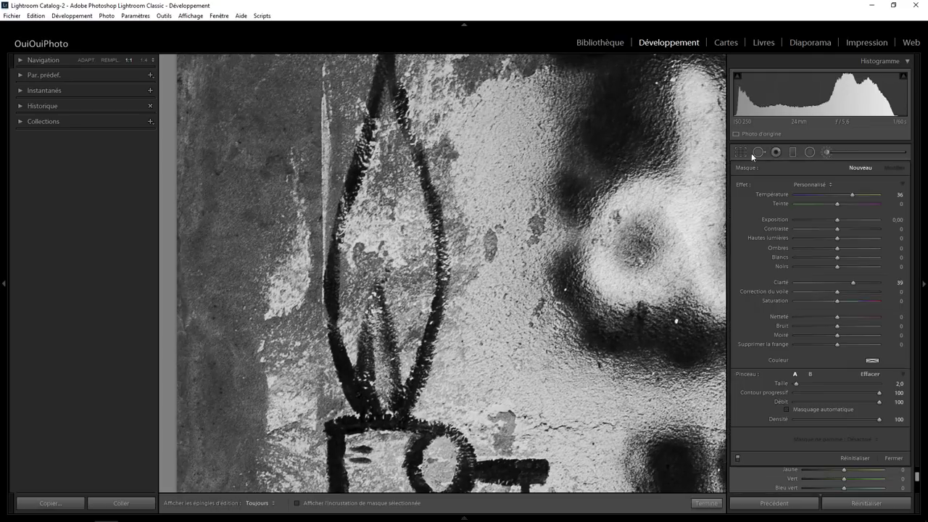
{"action": "double_click", "coordinate": [742, 184]}
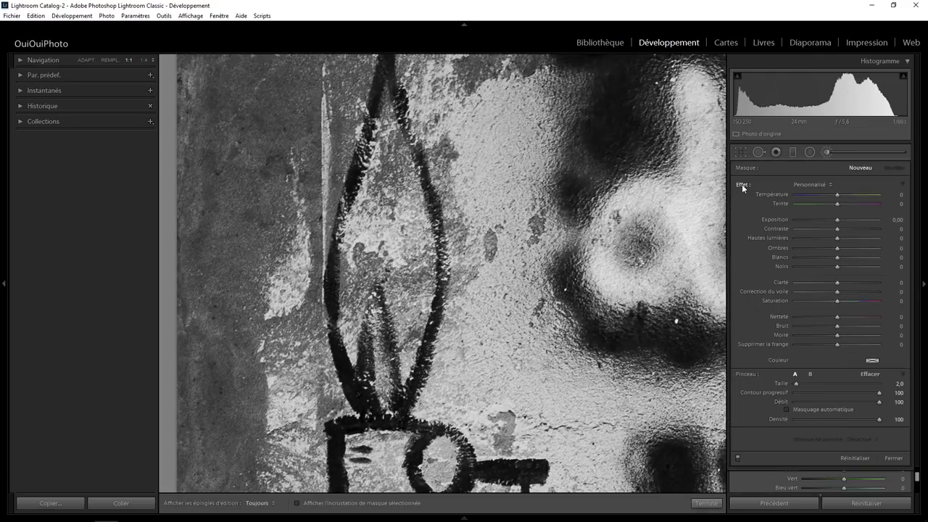
{"action": "left_click_drag", "start_coordinate": [837, 219], "coordinate": [845, 221]}
{"action": "scroll", "coordinate": [398, 197], "scroll_direction": "up", "scroll_amount": 5}
{"action": "scroll", "coordinate": [398, 198], "scroll_direction": "down", "scroll_amount": 1}
{"action": "left_click_drag", "start_coordinate": [880, 392], "coordinate": [832, 393]}
Paint inside the flame, then set Clarity 57 and Exposure 0.58 and apply the brush
{"action": "key", "text": "h"}
{"action": "mouse_move", "coordinate": [377, 125]}
{"action": "left_mouse_down"}
{"action": "mouse_move", "coordinate": [367, 333]}
{"action": "mouse_move", "coordinate": [406, 242]}
{"action": "mouse_move", "coordinate": [387, 226]}
{"action": "left_mouse_up"}
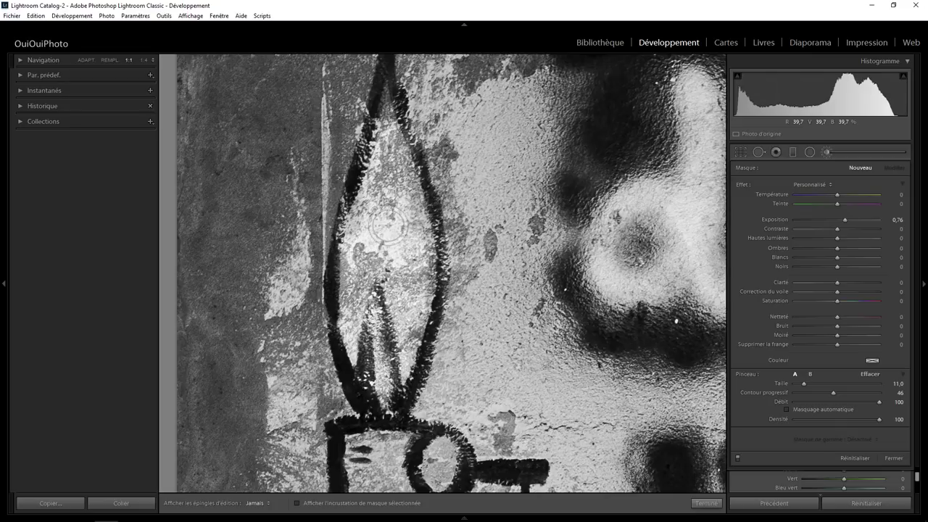
{"action": "key", "text": "h"}
{"action": "key", "text": "bracketleft"}
{"action": "key", "text": "bracketleft"}
{"action": "key", "text": "bracketleft"}
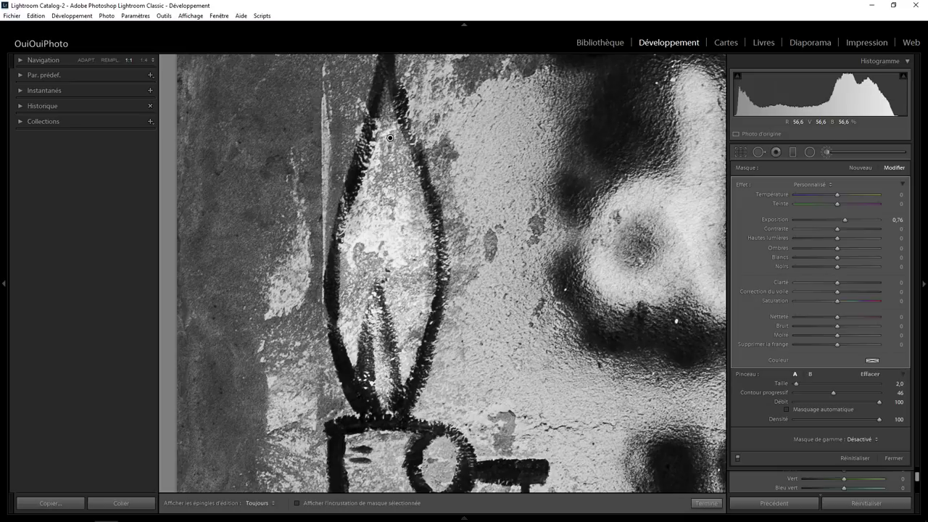
{"action": "key", "text": "bracketright"}
{"action": "key", "text": "h"}
{"action": "key", "text": "h"}
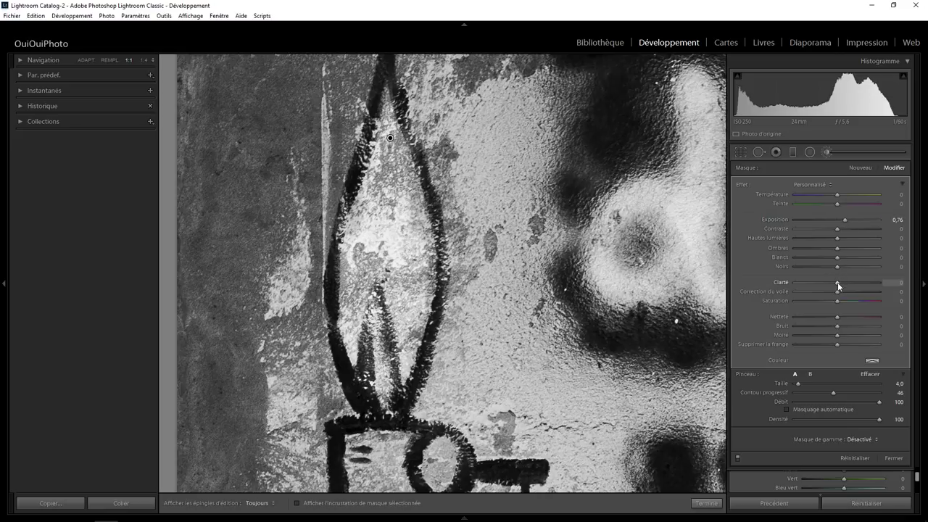
{"action": "left_click_drag", "start_coordinate": [837, 282], "coordinate": [863, 281]}
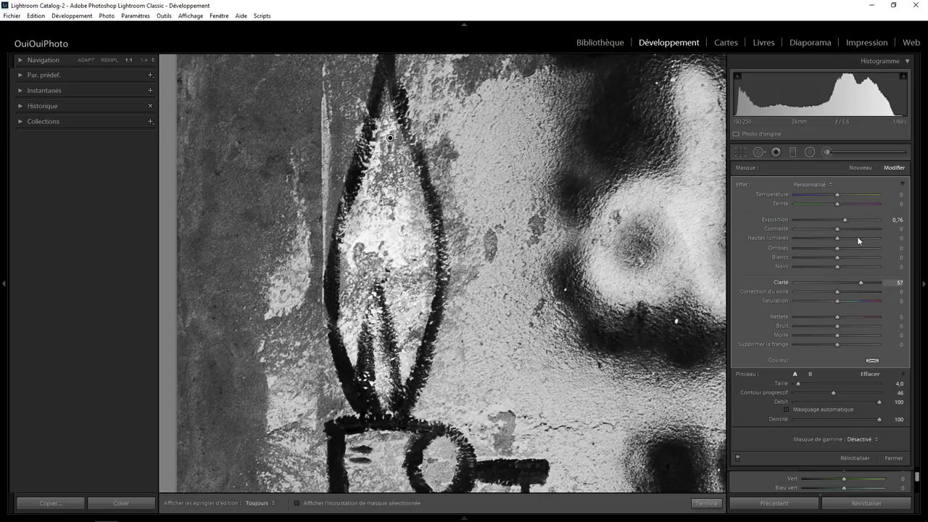
{"action": "left_click_drag", "start_coordinate": [845, 218], "coordinate": [843, 218]}
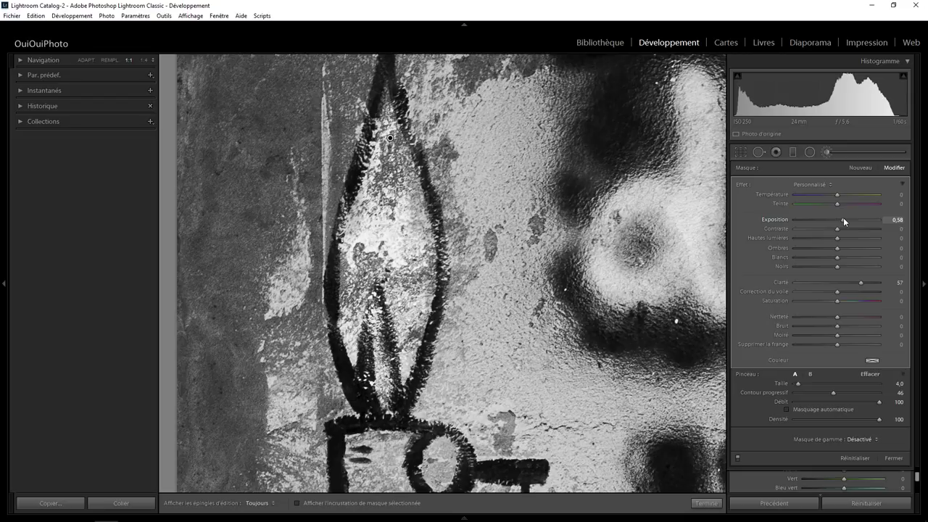
{"action": "left_click", "coordinate": [707, 505]}
Paint a third brush adjustment over the 'deep' lettering and set its Whites to +36
{"action": "left_click", "coordinate": [502, 248]}
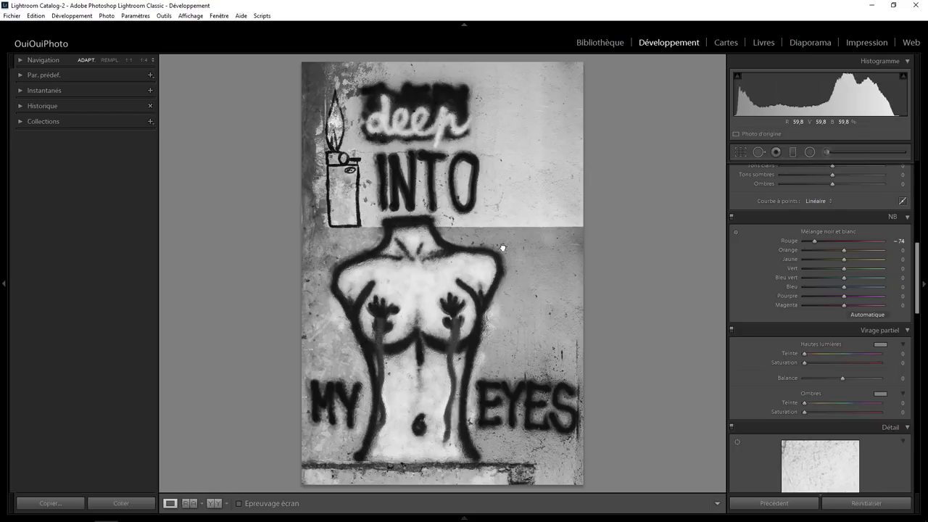
{"action": "left_click", "coordinate": [414, 126]}
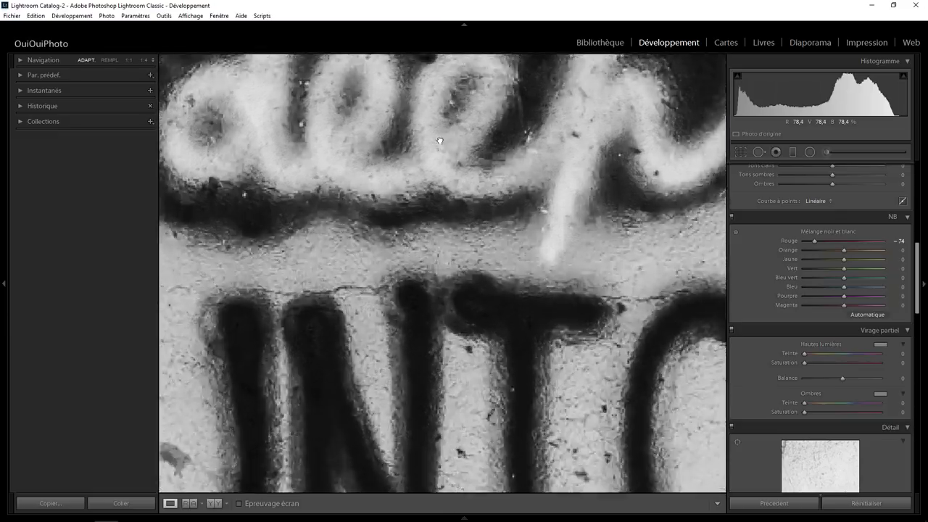
{"action": "left_click", "coordinate": [439, 141]}
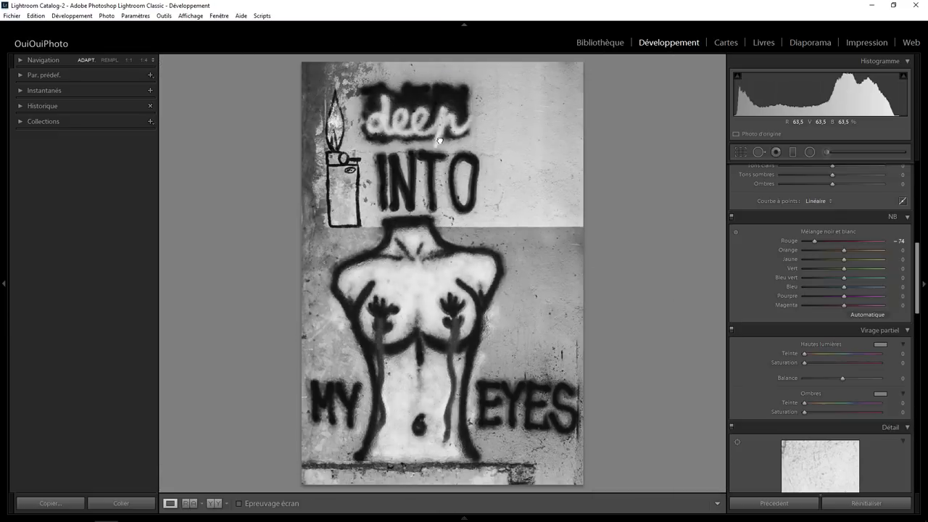
{"action": "left_click", "coordinate": [826, 152]}
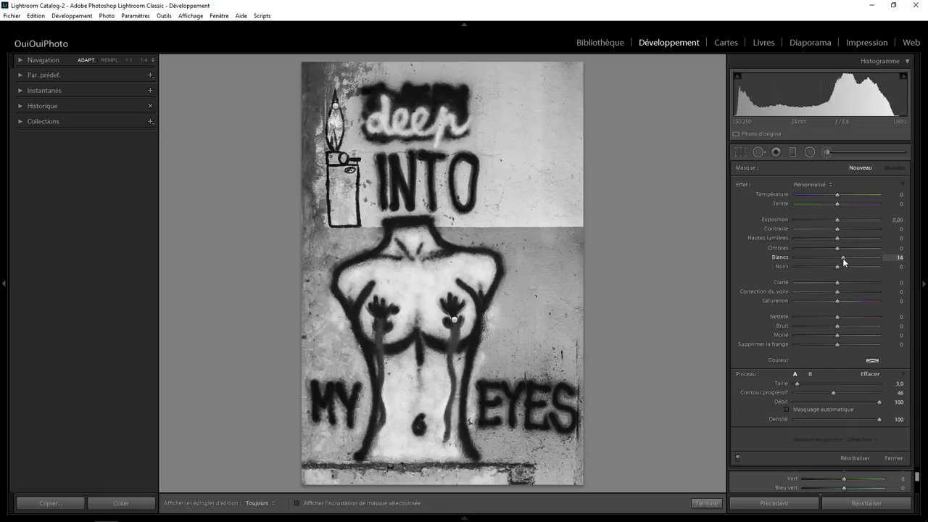
{"action": "key", "text": "h"}
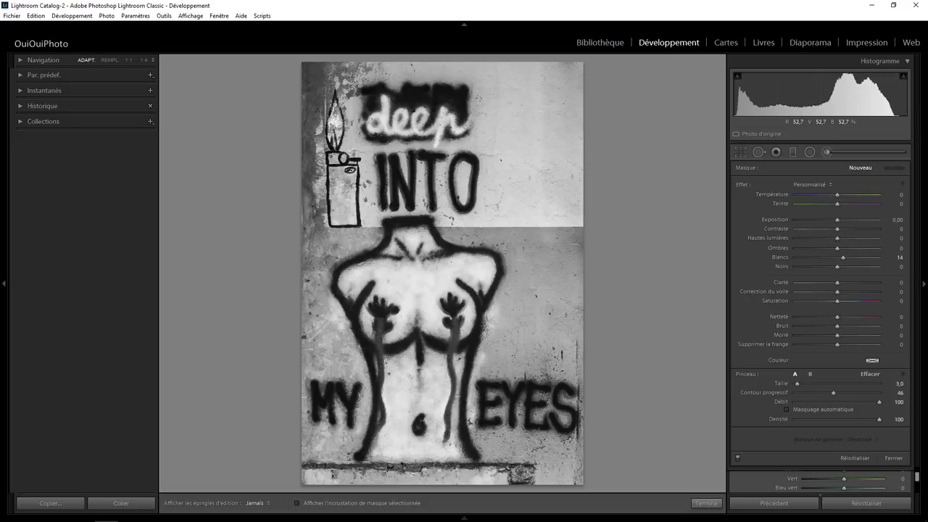
{"action": "left_click_drag", "start_coordinate": [445, 123], "coordinate": [471, 120]}
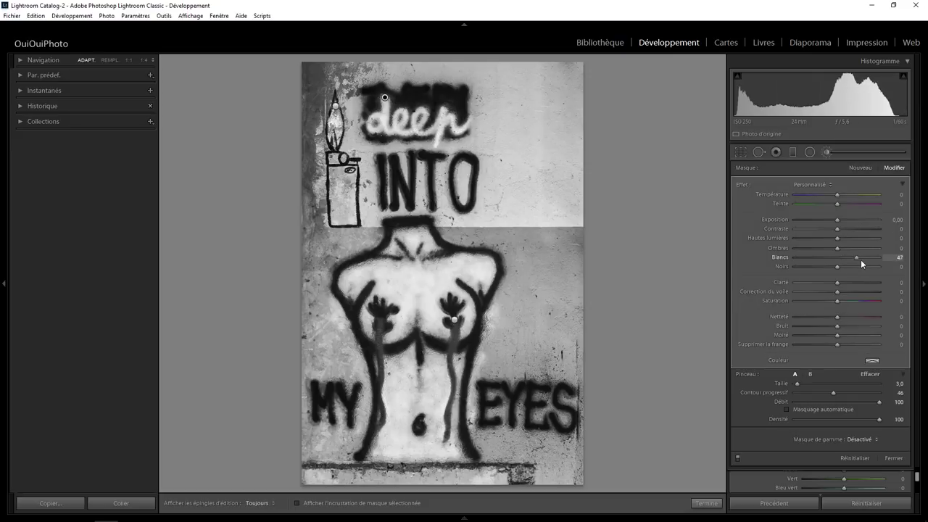
{"action": "mouse_move", "coordinate": [862, 259]}
{"action": "left_mouse_down"}
{"action": "mouse_move", "coordinate": [814, 257]}
{"action": "mouse_move", "coordinate": [858, 262]}
{"action": "left_mouse_up"}
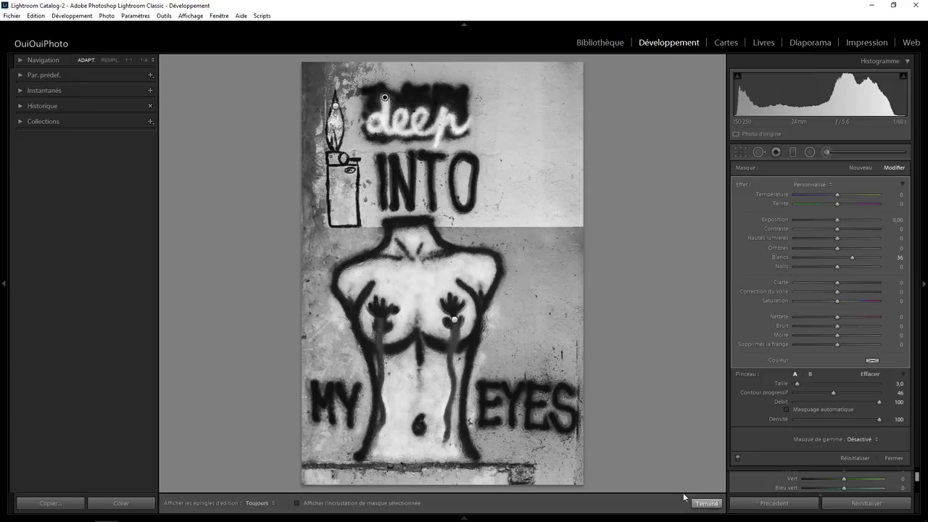
{"action": "left_click", "coordinate": [707, 503]}
Inspect the wall around the ES letters at 1:1, then zoom onto the speckled patch above them
{"action": "left_click", "coordinate": [575, 382]}
{"action": "mouse_move", "coordinate": [596, 383]}
{"action": "left_mouse_down"}
{"action": "mouse_move", "coordinate": [491, 259]}
{"action": "mouse_move", "coordinate": [499, 192]}
{"action": "left_mouse_up"}
{"action": "left_click_drag", "start_coordinate": [497, 275], "coordinate": [506, 182]}
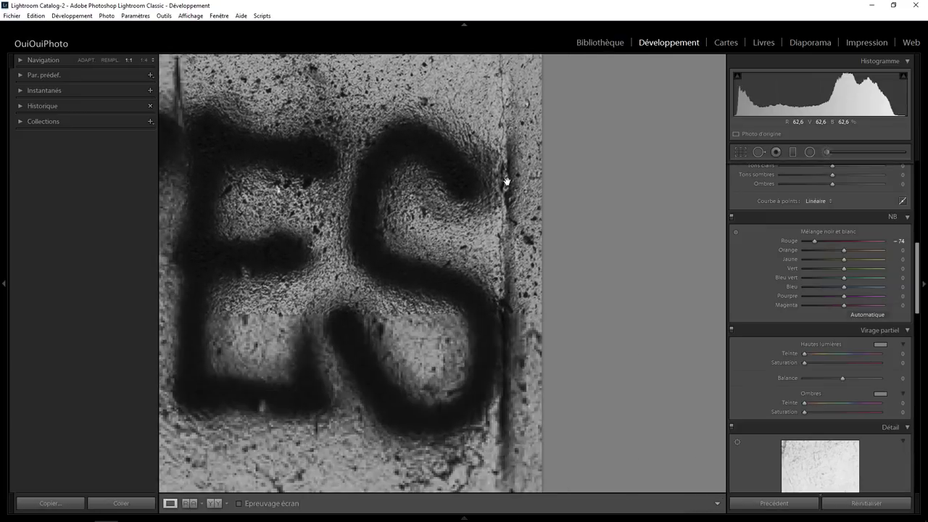
{"action": "left_click_drag", "start_coordinate": [514, 399], "coordinate": [511, 287]}
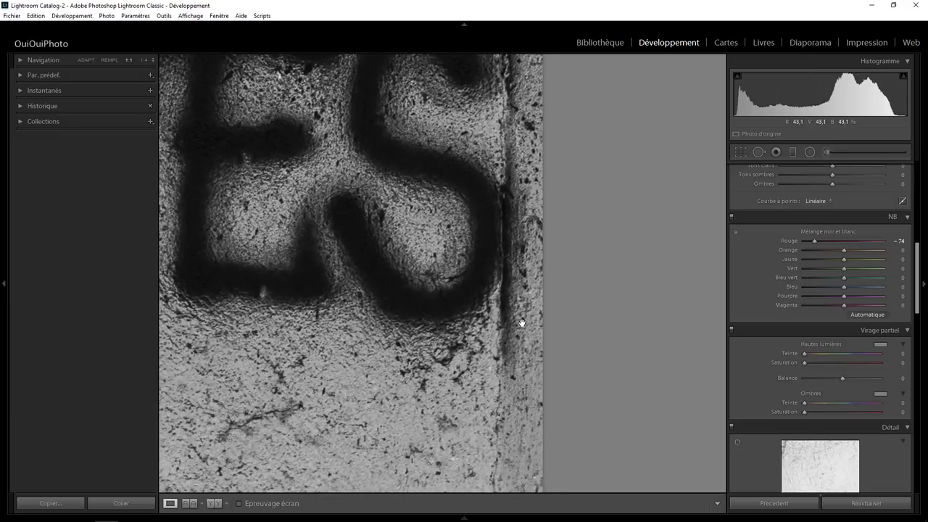
{"action": "left_click_drag", "start_coordinate": [521, 322], "coordinate": [520, 350]}
{"action": "mouse_move", "coordinate": [524, 265]}
{"action": "left_mouse_down"}
{"action": "mouse_move", "coordinate": [525, 298]}
{"action": "mouse_move", "coordinate": [536, 172]}
{"action": "mouse_move", "coordinate": [531, 193]}
{"action": "left_mouse_up"}
{"action": "left_click", "coordinate": [517, 173]}
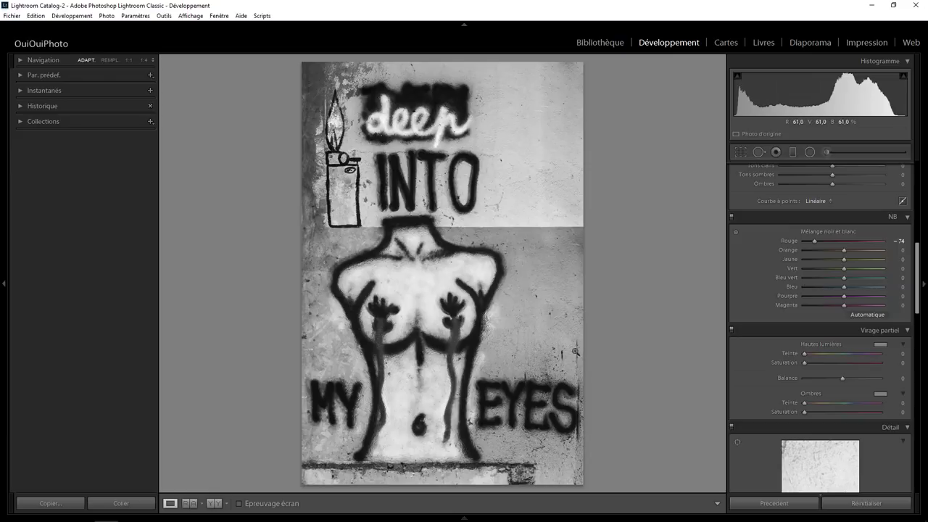
{"action": "left_click", "coordinate": [575, 351]}
{"action": "left_click_drag", "start_coordinate": [570, 384], "coordinate": [508, 284]}
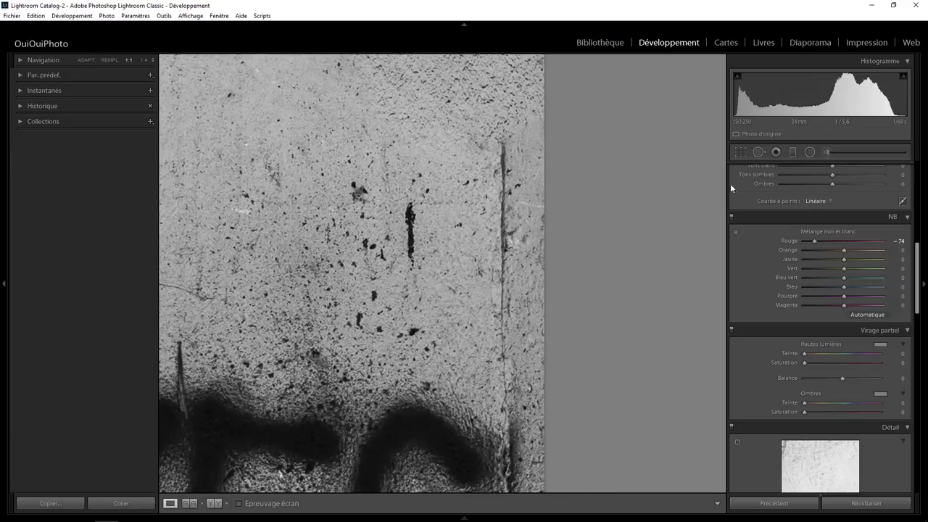
With Spot Removal, paint over a vertical wall mark and a blemish down the right edge
{"action": "left_click", "coordinate": [759, 153]}
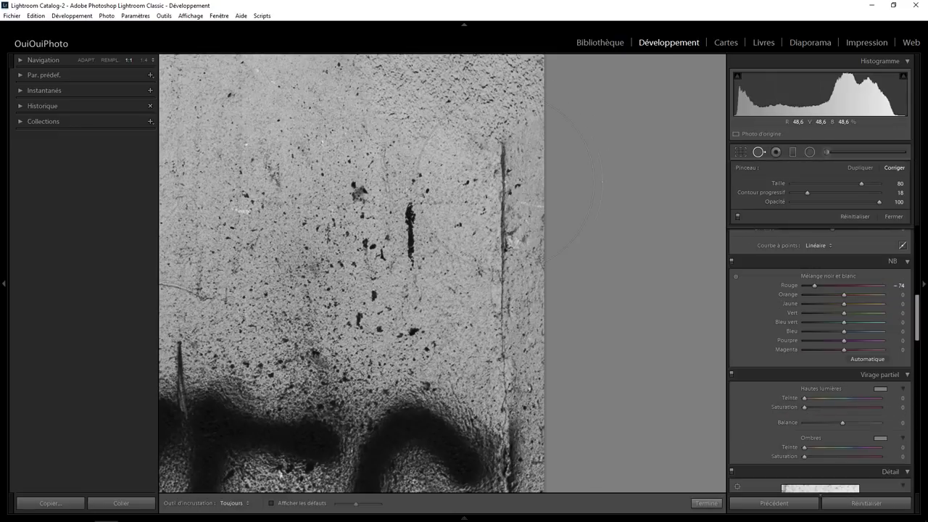
{"action": "scroll", "coordinate": [457, 170], "scroll_direction": "down", "scroll_amount": 1}
{"action": "scroll", "coordinate": [456, 160], "scroll_direction": "up", "scroll_amount": 1}
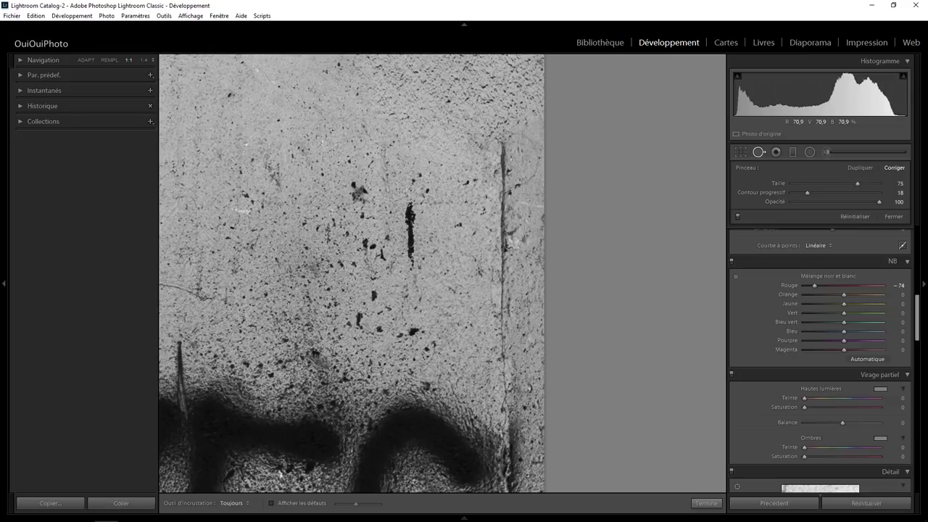
{"action": "mouse_move", "coordinate": [502, 159]}
{"action": "left_mouse_down"}
{"action": "mouse_move", "coordinate": [501, 369]}
{"action": "mouse_move", "coordinate": [443, 52]}
{"action": "left_mouse_up"}
{"action": "scroll", "coordinate": [489, 305], "scroll_direction": "down", "scroll_amount": 3}
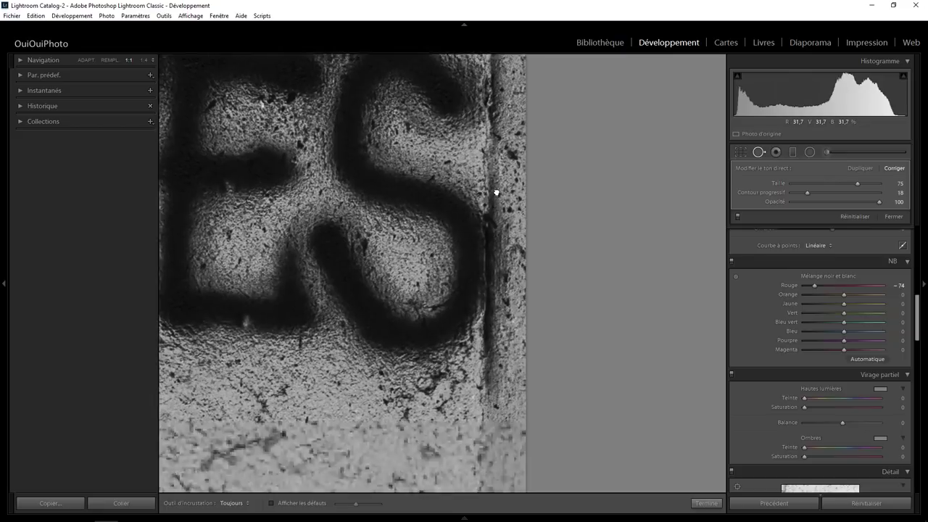
{"action": "scroll", "coordinate": [497, 193], "scroll_direction": "down", "scroll_amount": 3}
{"action": "left_click_drag", "start_coordinate": [495, 235], "coordinate": [490, 295]}
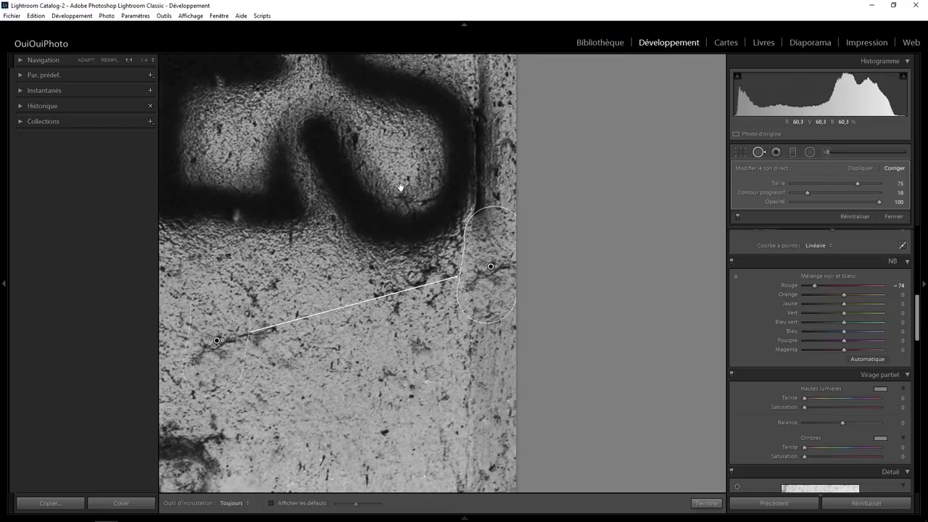
{"action": "scroll", "coordinate": [404, 187], "scroll_direction": "up", "scroll_amount": 3}
Add a spot patch beside the S, sampling clean wall at the top, in Clone mode
{"action": "left_click", "coordinate": [485, 217]}
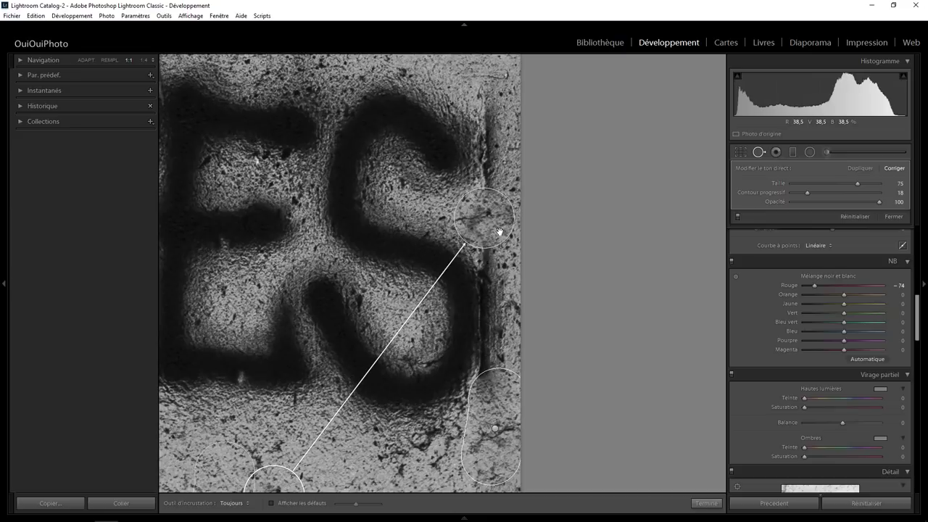
{"action": "left_click_drag", "start_coordinate": [265, 483], "coordinate": [449, 50]}
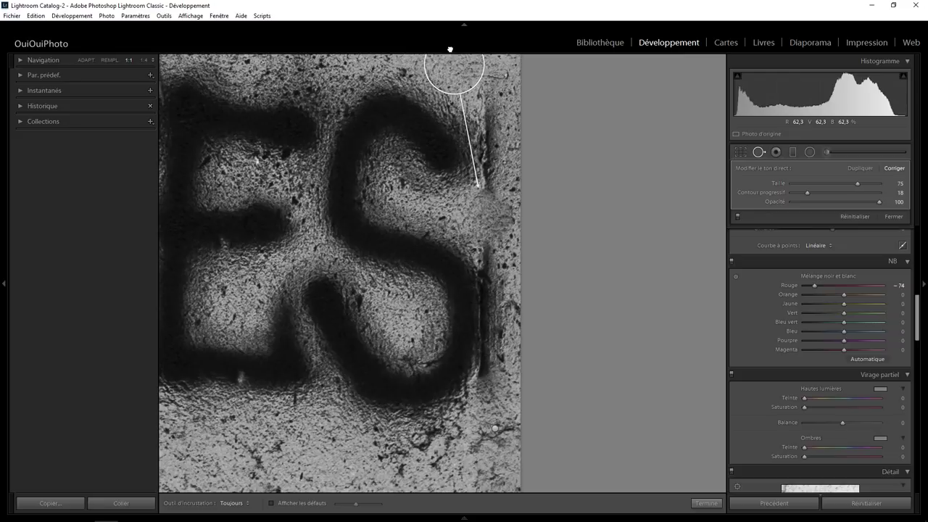
{"action": "left_click_drag", "start_coordinate": [450, 50], "coordinate": [452, 45]}
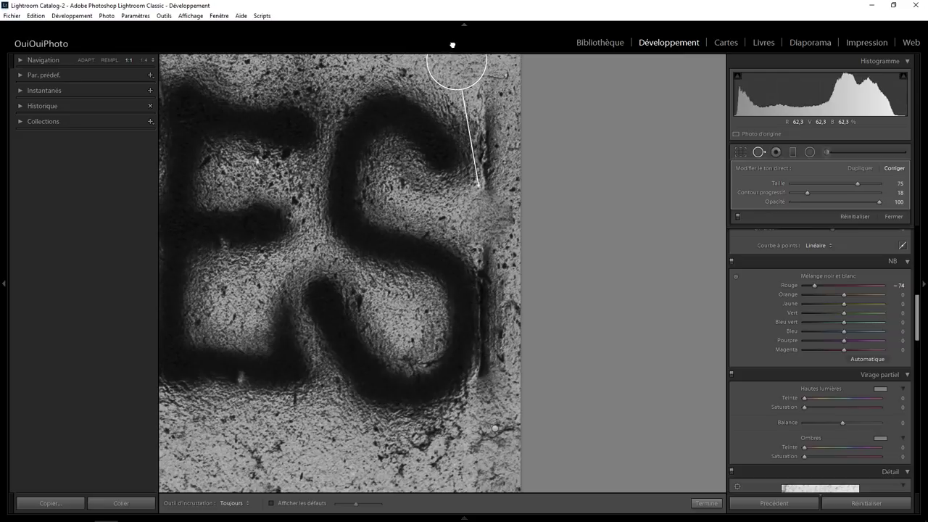
{"action": "left_click", "coordinate": [861, 169]}
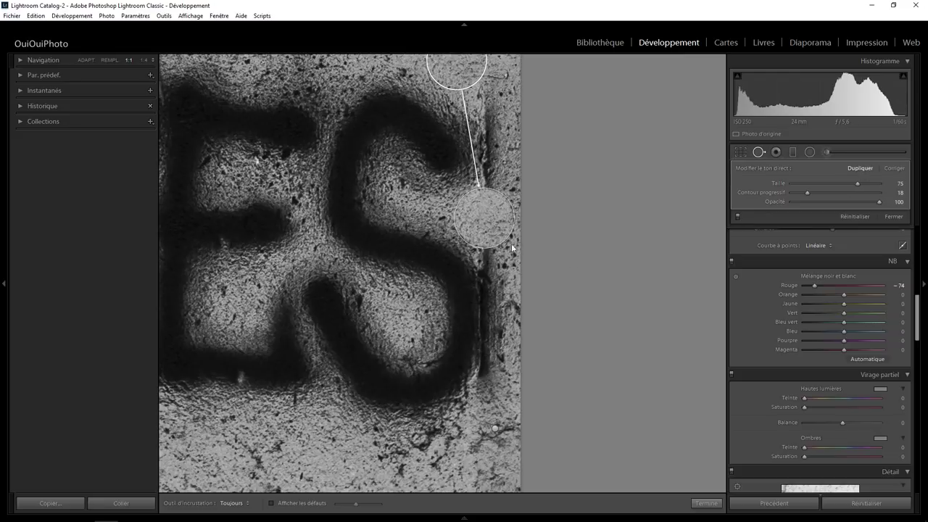
Nudge the patch and paint another patch over the edge line above, with softer edges
{"action": "left_click_drag", "start_coordinate": [486, 222], "coordinate": [488, 225]}
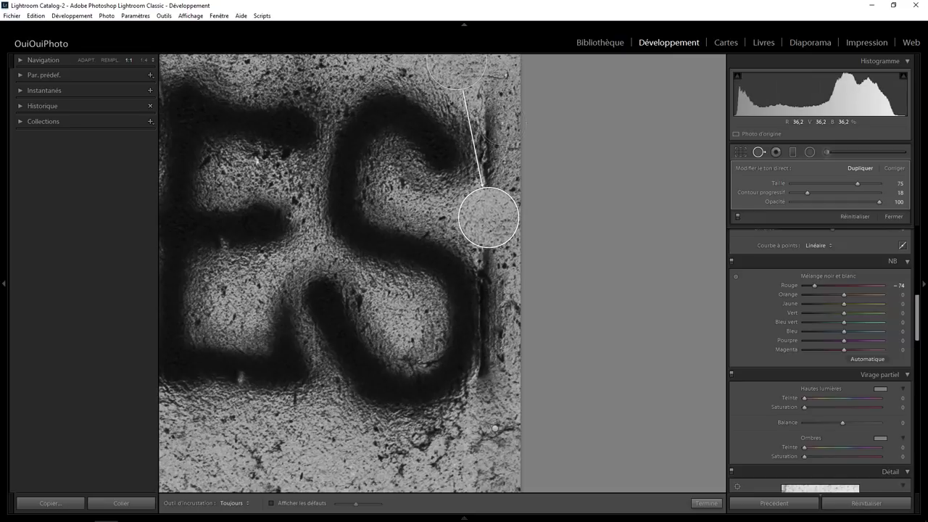
{"action": "left_click_drag", "start_coordinate": [499, 105], "coordinate": [495, 180]}
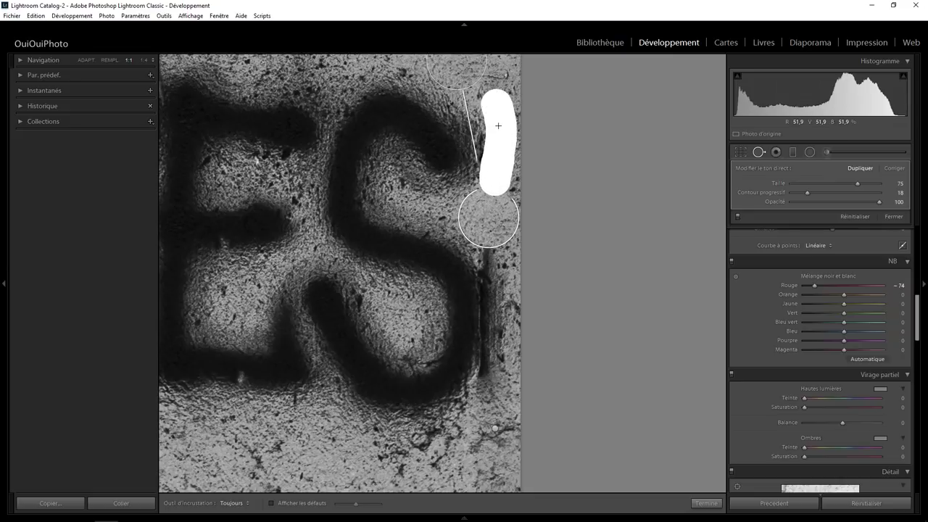
{"action": "left_click_drag", "start_coordinate": [496, 136], "coordinate": [497, 139]}
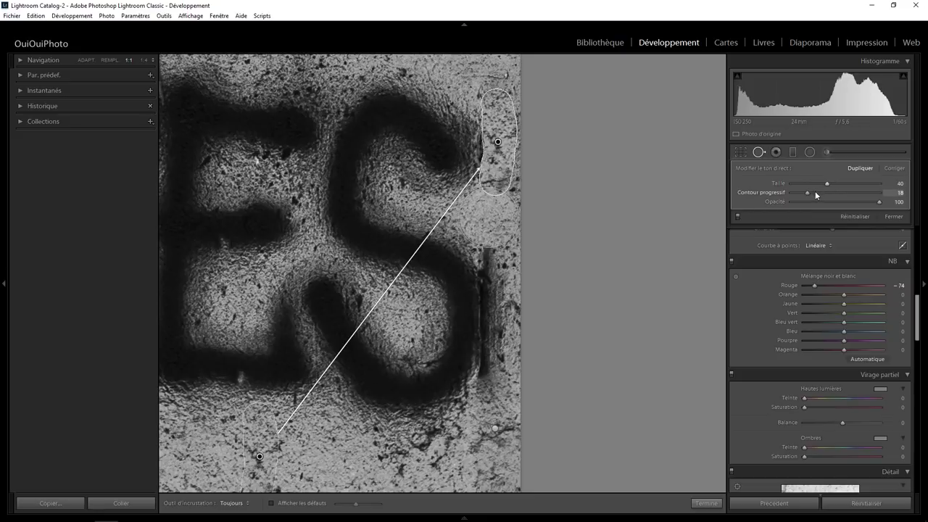
{"action": "left_click_drag", "start_coordinate": [833, 195], "coordinate": [846, 196]}
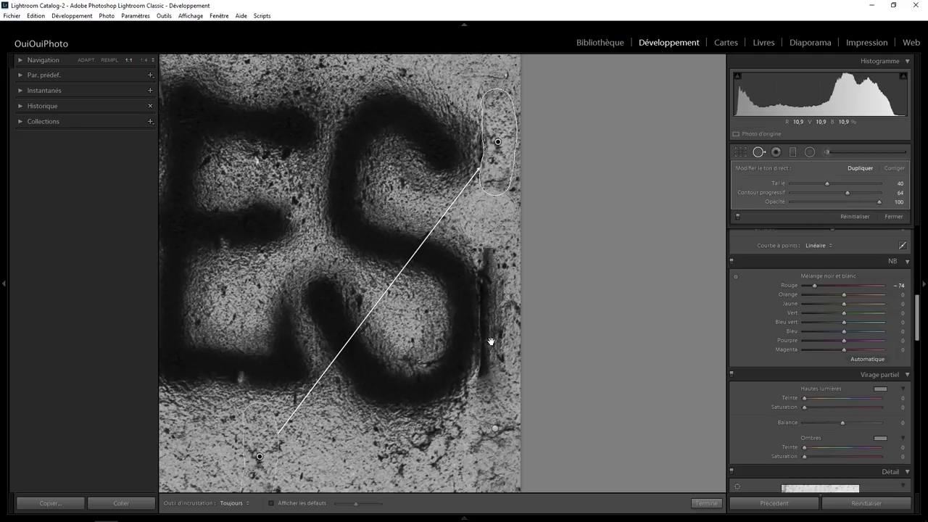
Paint a patch down the wall edge below the S, sourced from lower-left wall, feather 81
{"action": "left_click_drag", "start_coordinate": [509, 339], "coordinate": [522, 222]}
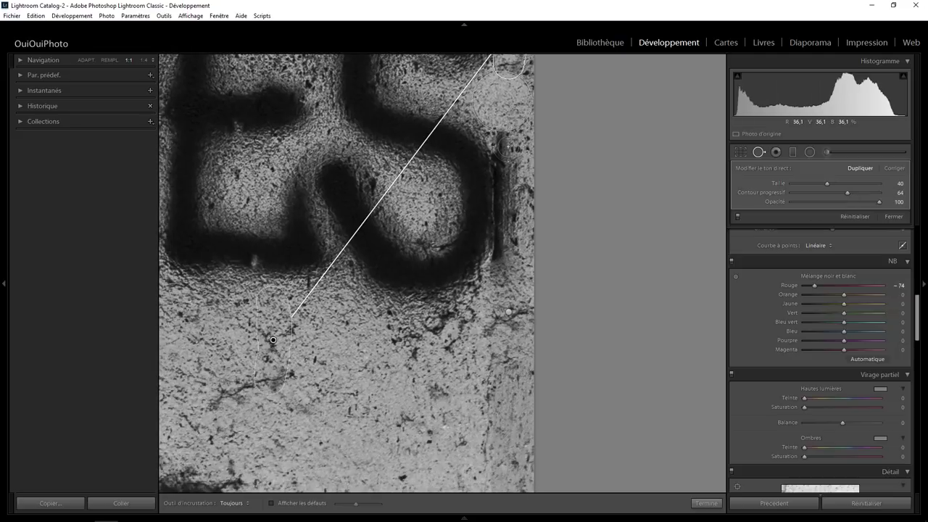
{"action": "left_click", "coordinate": [502, 143]}
{"action": "mouse_move", "coordinate": [502, 143]}
{"action": "left_mouse_down"}
{"action": "mouse_move", "coordinate": [505, 212]}
{"action": "mouse_move", "coordinate": [490, 283]}
{"action": "left_mouse_up"}
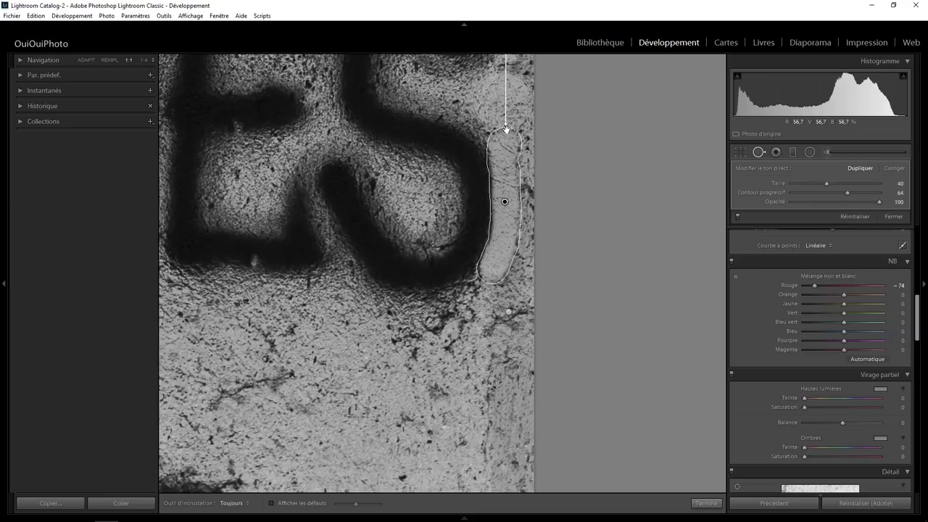
{"action": "key", "text": "slash"}
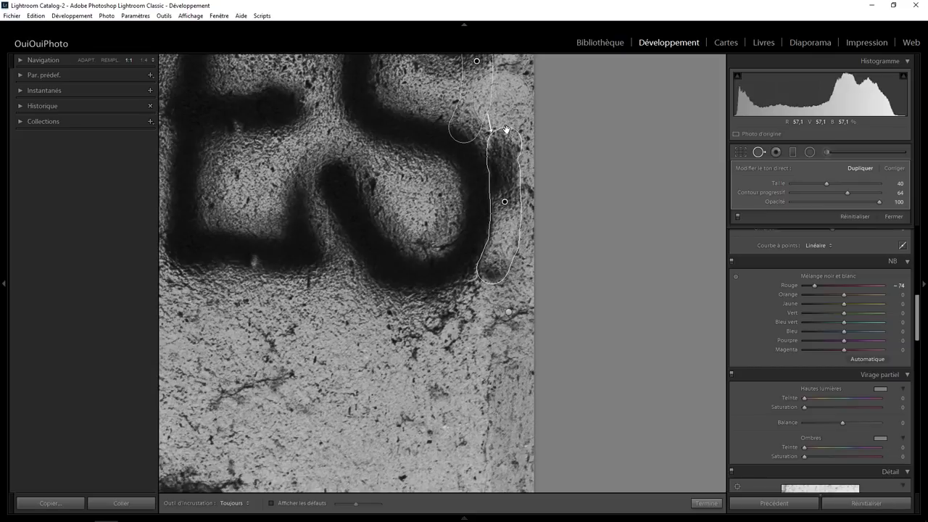
{"action": "mouse_move", "coordinate": [466, 111]}
{"action": "left_mouse_down"}
{"action": "mouse_move", "coordinate": [365, 439]}
{"action": "mouse_move", "coordinate": [340, 443]}
{"action": "left_mouse_up"}
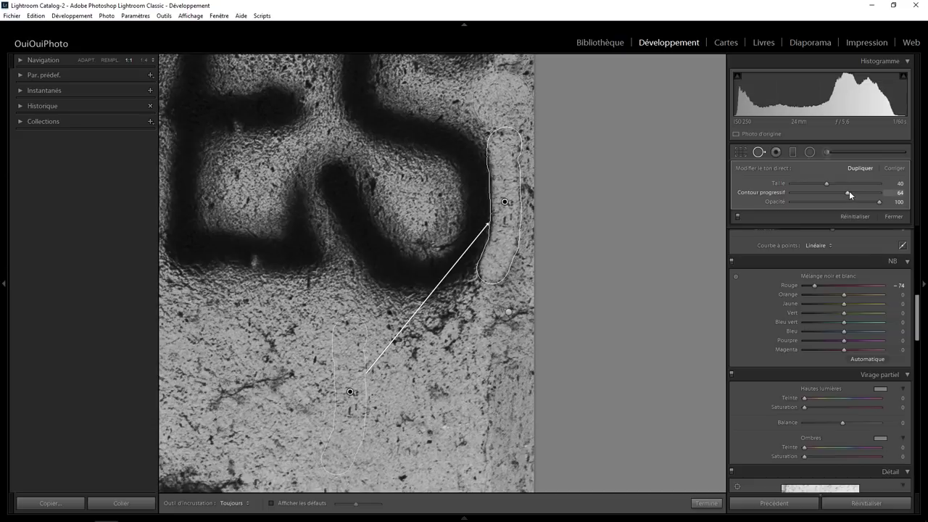
{"action": "mouse_move", "coordinate": [848, 192]}
{"action": "left_mouse_down"}
{"action": "mouse_move", "coordinate": [789, 196]}
{"action": "mouse_move", "coordinate": [861, 195]}
{"action": "left_mouse_up"}
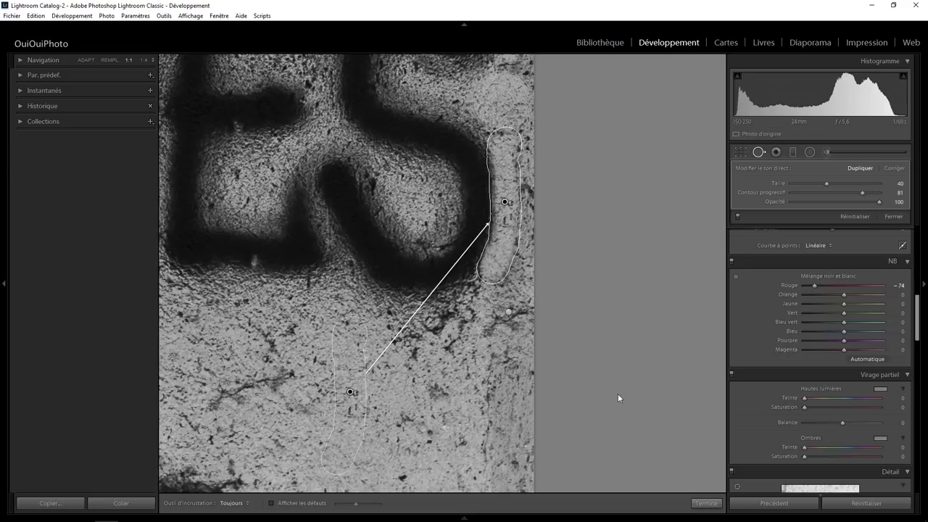
{"action": "left_click", "coordinate": [706, 503]}
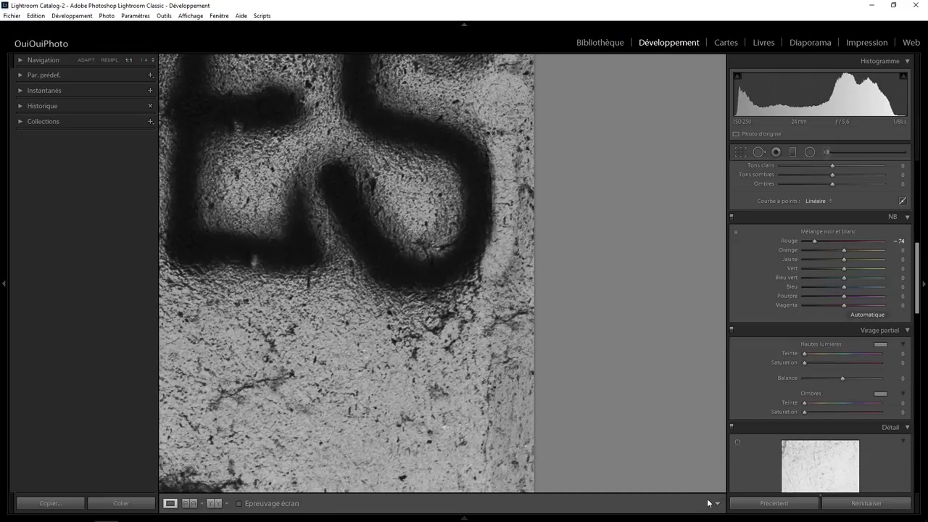
Paint a patch along the right wall edge beside the S, try closer sources, and set it to Heal
{"action": "left_click_drag", "start_coordinate": [440, 186], "coordinate": [423, 341]}
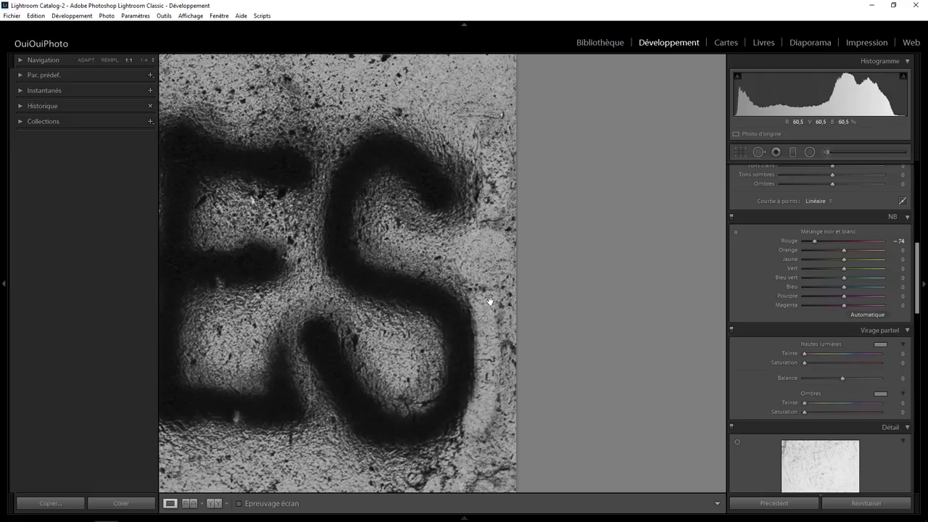
{"action": "left_click_drag", "start_coordinate": [435, 442], "coordinate": [435, 326]}
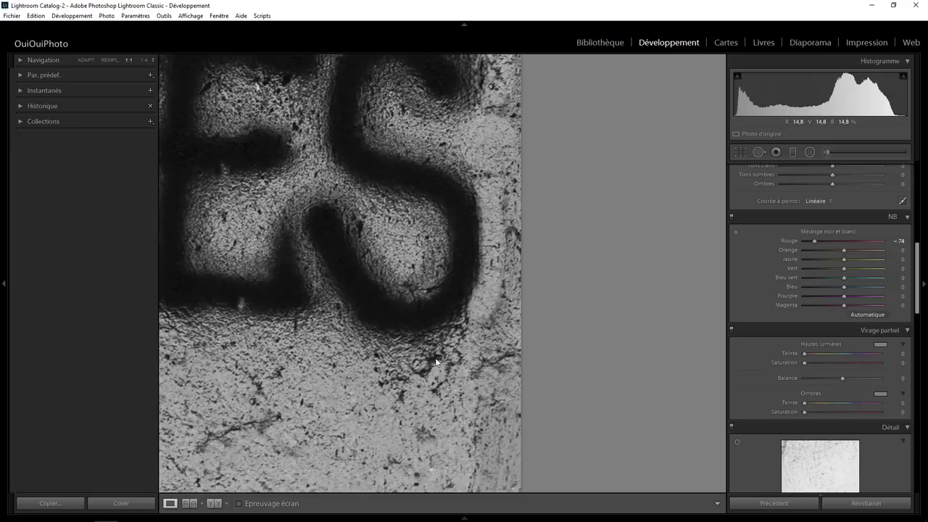
{"action": "left_click", "coordinate": [759, 152]}
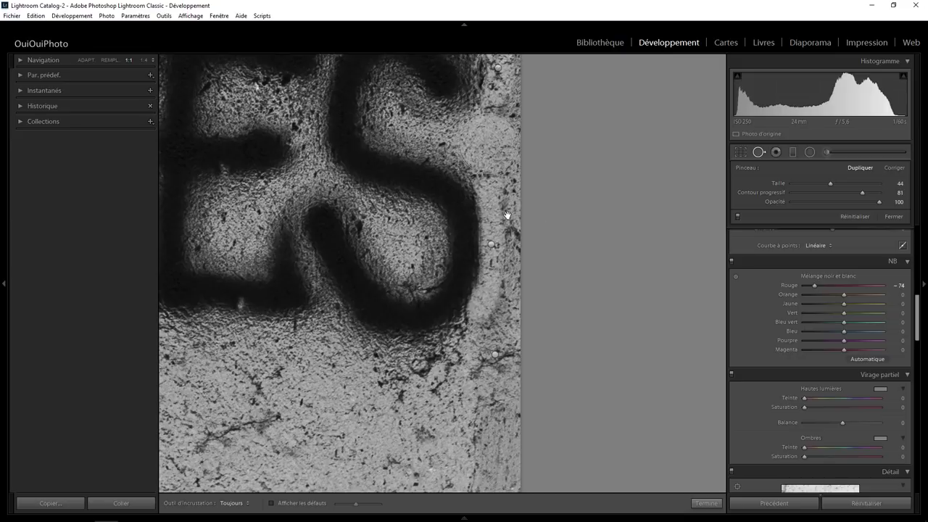
{"action": "mouse_move", "coordinate": [507, 196]}
{"action": "left_mouse_down"}
{"action": "mouse_move", "coordinate": [501, 313]}
{"action": "mouse_move", "coordinate": [486, 340]}
{"action": "mouse_move", "coordinate": [504, 264]}
{"action": "left_mouse_up"}
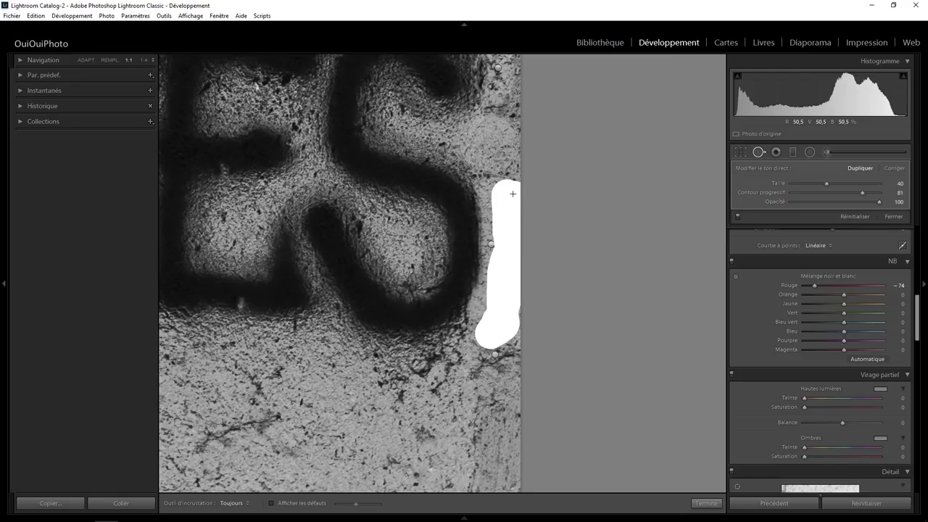
{"action": "mouse_move", "coordinate": [513, 194]}
{"action": "left_mouse_down"}
{"action": "mouse_move", "coordinate": [512, 133]}
{"action": "mouse_move", "coordinate": [497, 114]}
{"action": "mouse_move", "coordinate": [509, 156]}
{"action": "mouse_move", "coordinate": [493, 176]}
{"action": "mouse_move", "coordinate": [491, 168]}
{"action": "left_mouse_up"}
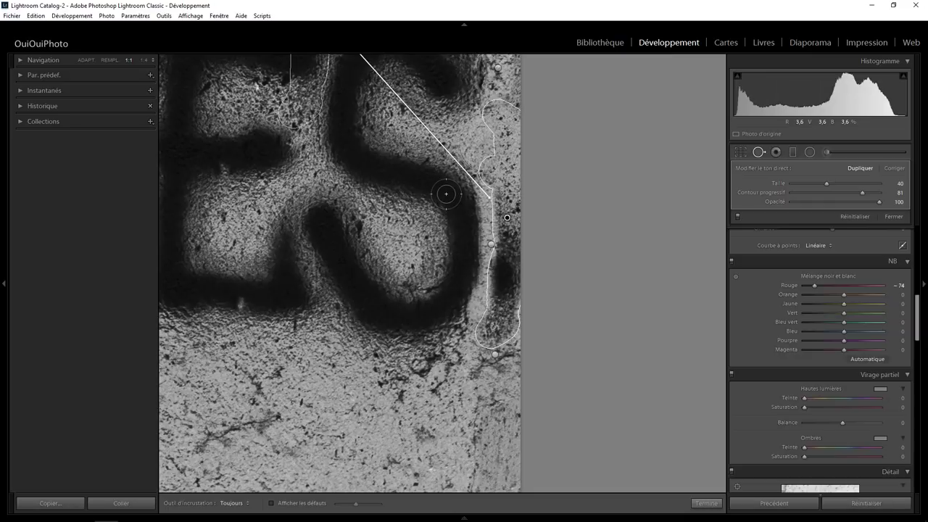
{"action": "key", "text": "slash"}
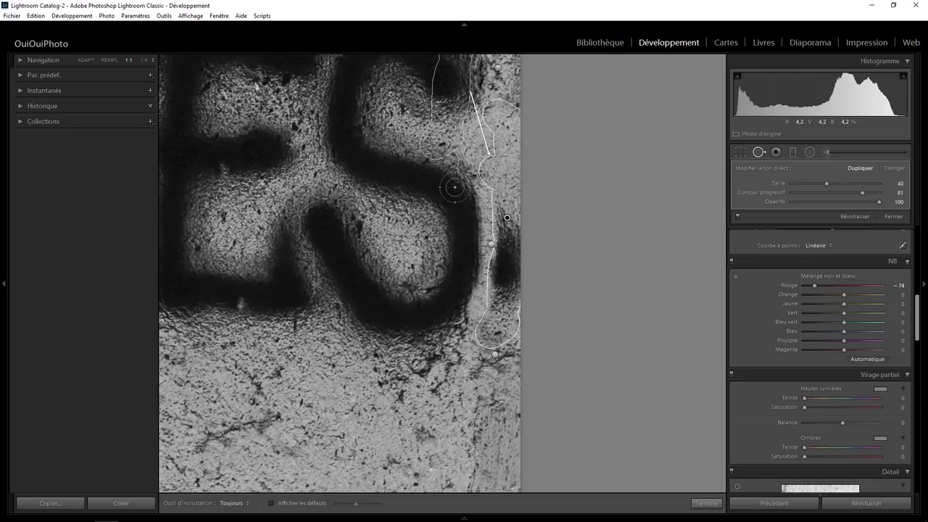
{"action": "key", "text": "slash"}
{"action": "key", "text": "slash"}
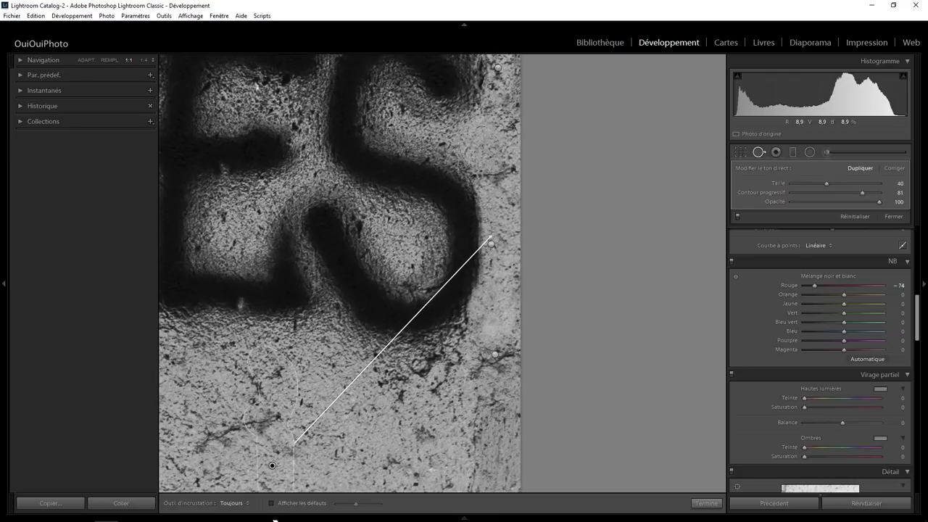
{"action": "left_click", "coordinate": [894, 168]}
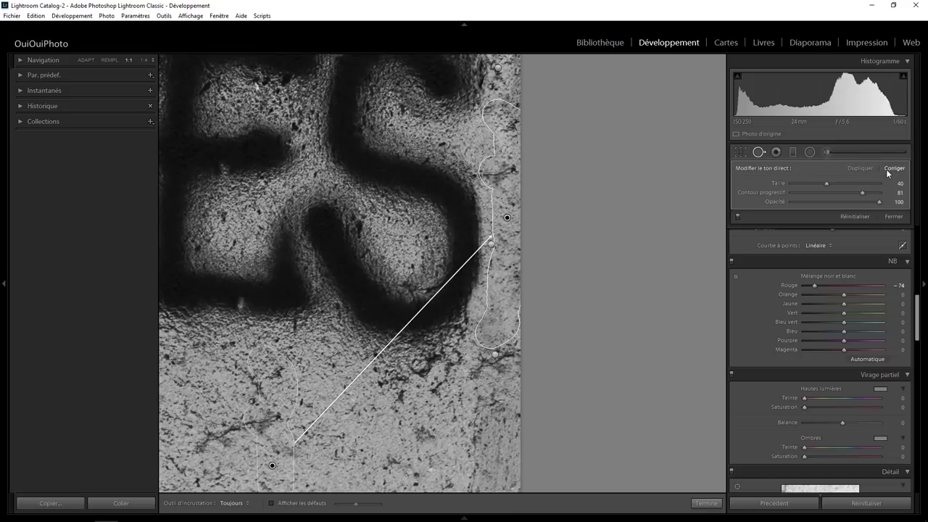
{"action": "left_click", "coordinate": [706, 503]}
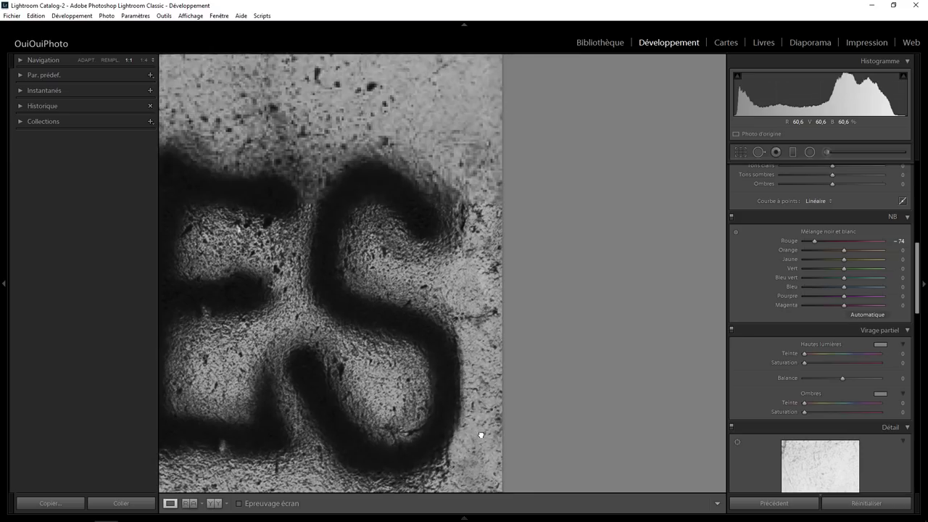
Place a circular Heal spot on the blemish right of the S, adjusting its source onto clean wall
{"action": "left_click_drag", "start_coordinate": [582, 304], "coordinate": [524, 288]}
{"action": "left_click", "coordinate": [523, 288]}
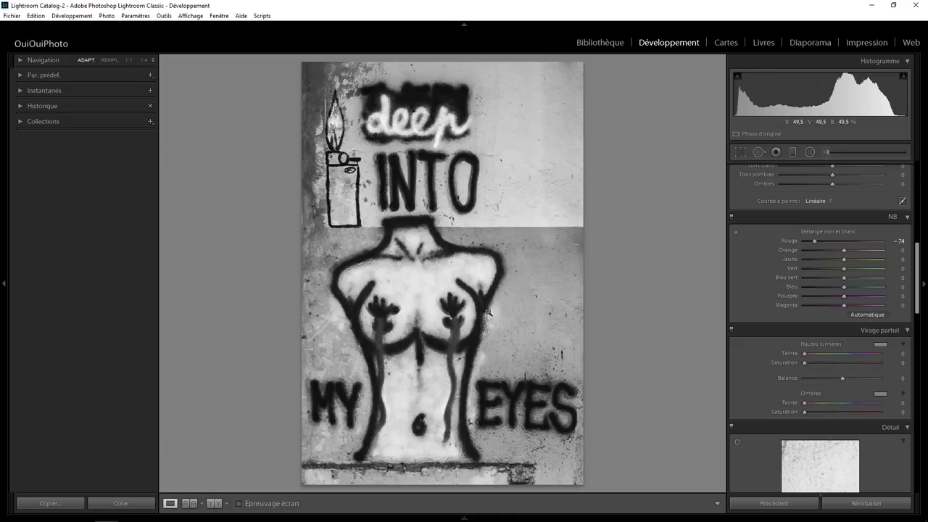
{"action": "left_click", "coordinate": [574, 408]}
{"action": "left_click_drag", "start_coordinate": [592, 418], "coordinate": [514, 338]}
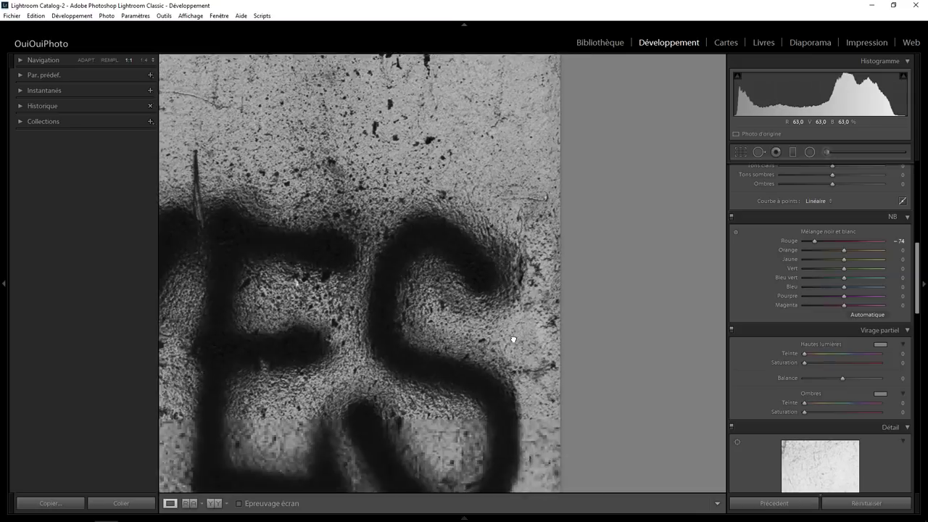
{"action": "left_click", "coordinate": [759, 151]}
{"action": "left_click", "coordinate": [507, 314]}
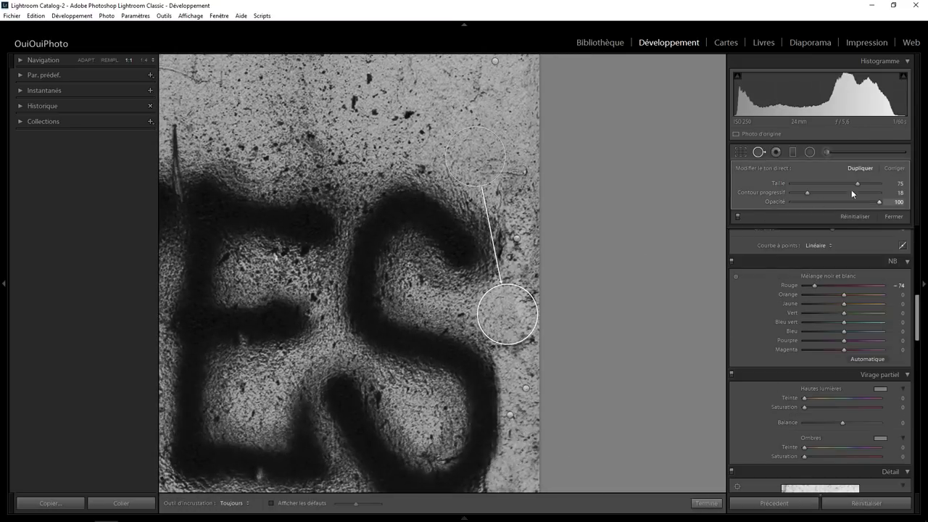
{"action": "left_click", "coordinate": [895, 172]}
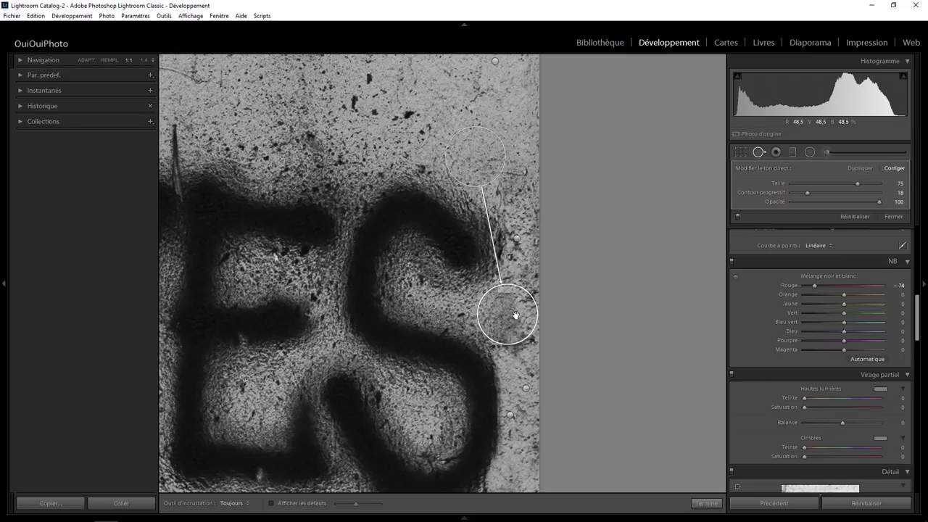
{"action": "left_click_drag", "start_coordinate": [516, 315], "coordinate": [523, 317]}
{"action": "left_click_drag", "start_coordinate": [523, 317], "coordinate": [522, 313]}
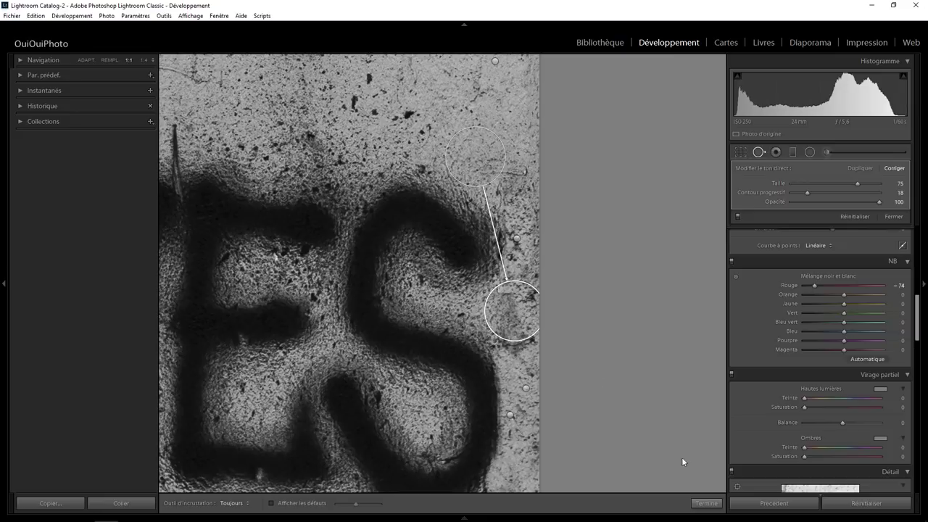
{"action": "left_click", "coordinate": [706, 503]}
{"action": "left_click", "coordinate": [504, 367]}
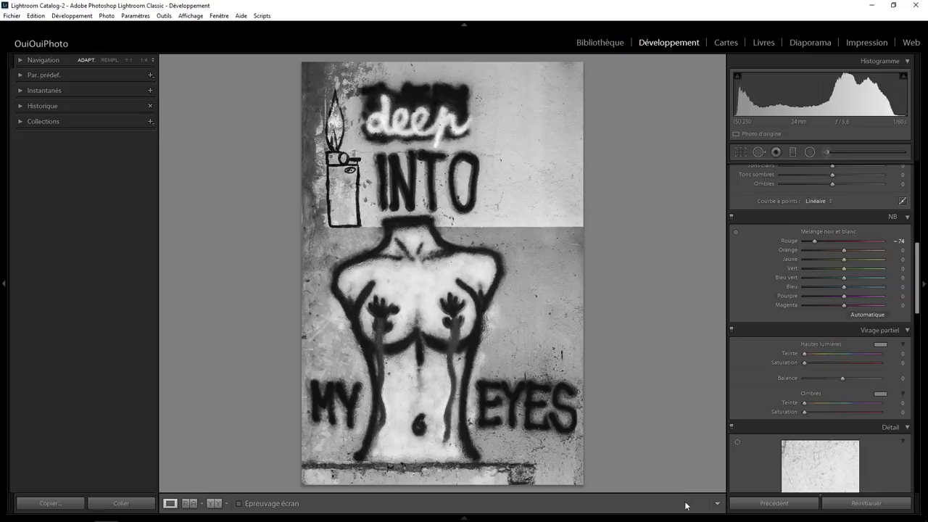
Paint a healing stroke over the vertical streak on the lower-right wall and reposition its source
{"action": "left_click", "coordinate": [575, 464]}
{"action": "left_click_drag", "start_coordinate": [579, 458], "coordinate": [567, 248]}
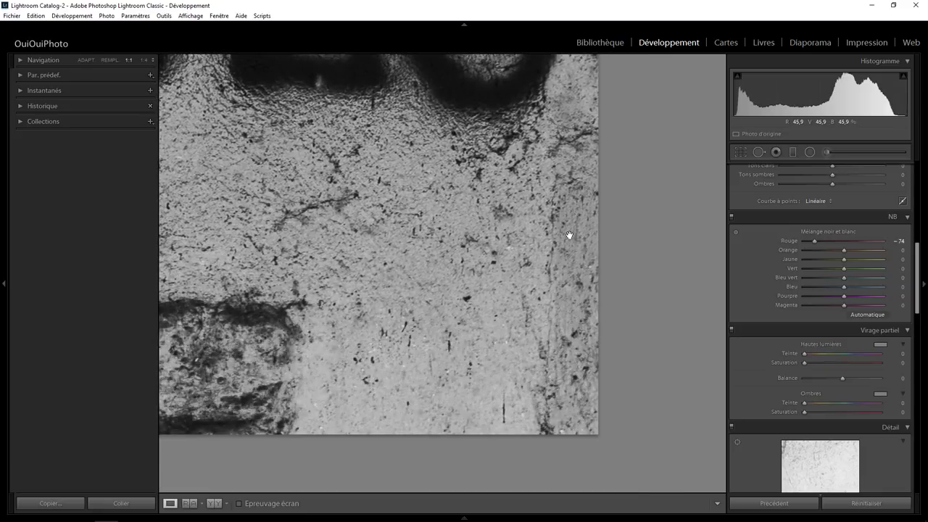
{"action": "left_click", "coordinate": [759, 152]}
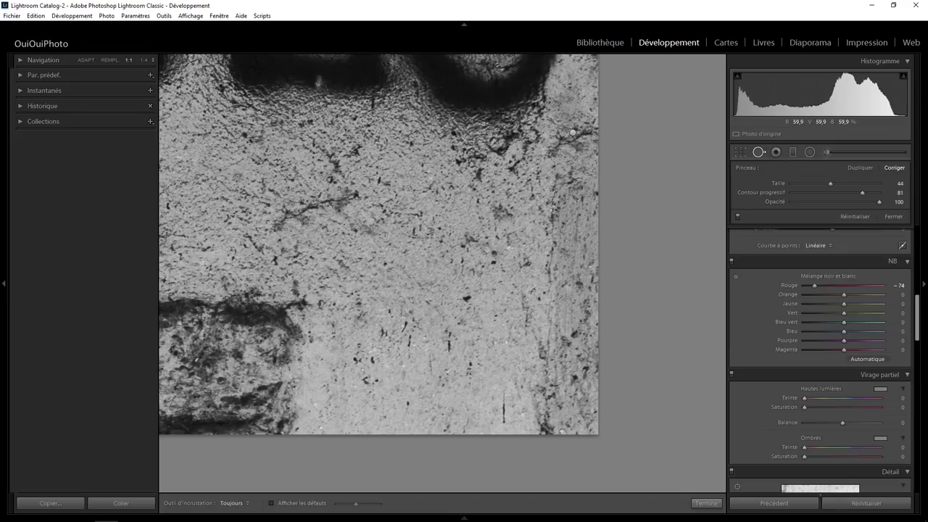
{"action": "scroll", "coordinate": [569, 132], "scroll_direction": "up", "scroll_amount": 3}
{"action": "mouse_move", "coordinate": [573, 131]}
{"action": "left_mouse_down"}
{"action": "mouse_move", "coordinate": [547, 405]}
{"action": "mouse_move", "coordinate": [547, 308]}
{"action": "mouse_move", "coordinate": [545, 318]}
{"action": "left_mouse_up"}
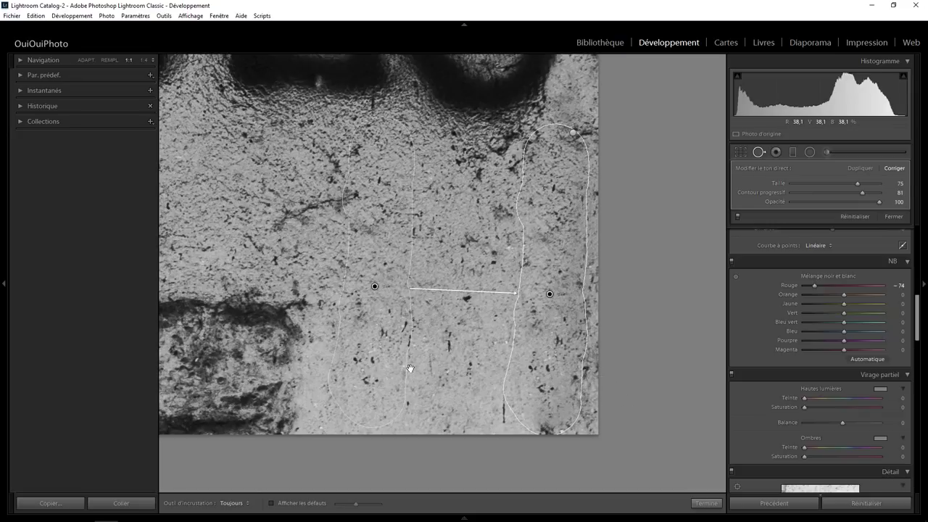
{"action": "left_click_drag", "start_coordinate": [374, 287], "coordinate": [377, 293]}
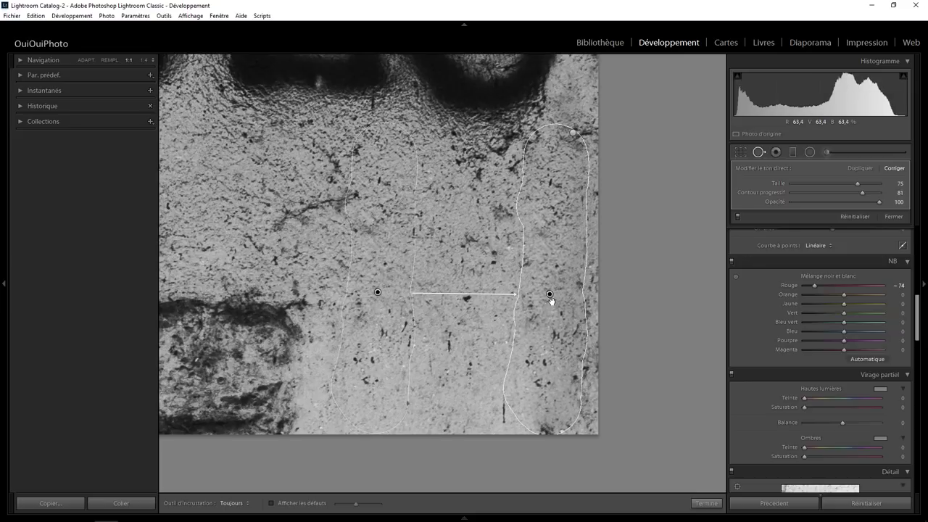
{"action": "left_click_drag", "start_coordinate": [551, 303], "coordinate": [548, 310]}
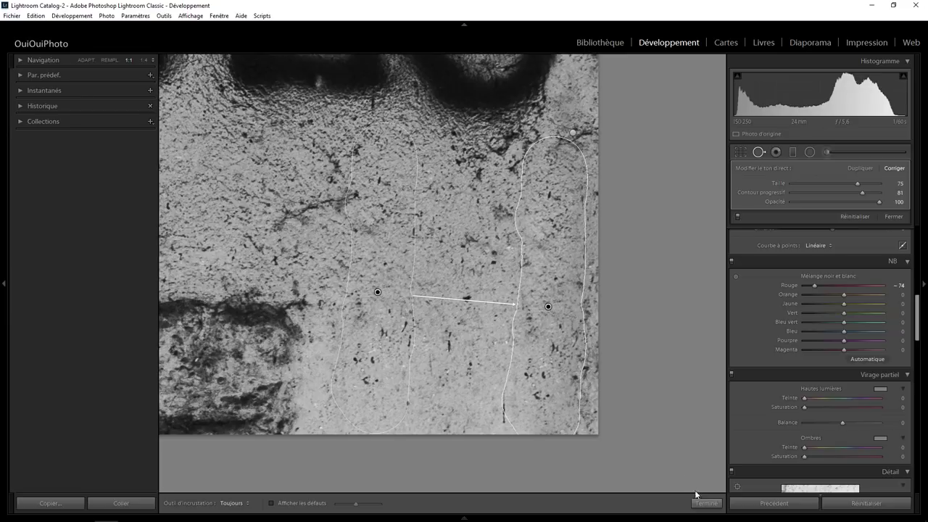
{"action": "left_click", "coordinate": [700, 502]}
{"action": "left_click", "coordinate": [545, 322]}
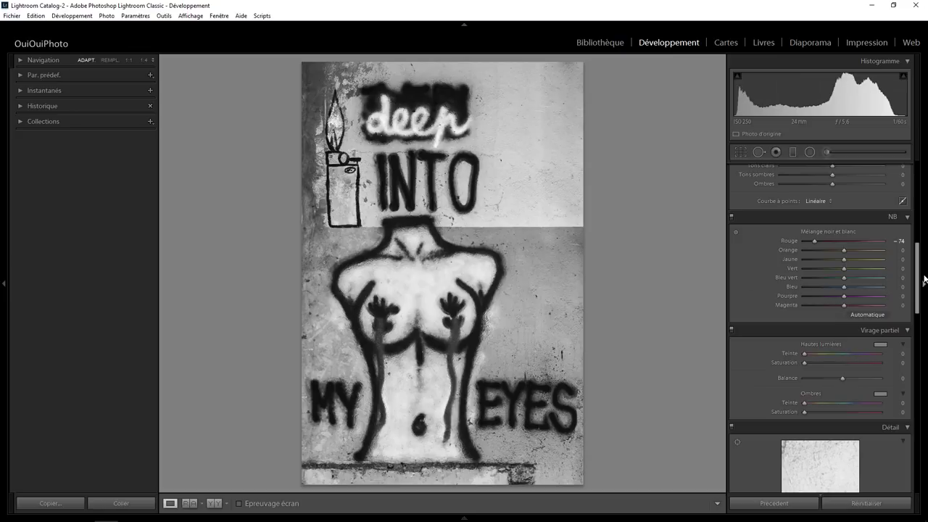
Set the Effects panel's Post-Crop Vignetting Amount to −7
{"action": "left_click_drag", "start_coordinate": [920, 277], "coordinate": [916, 433]}
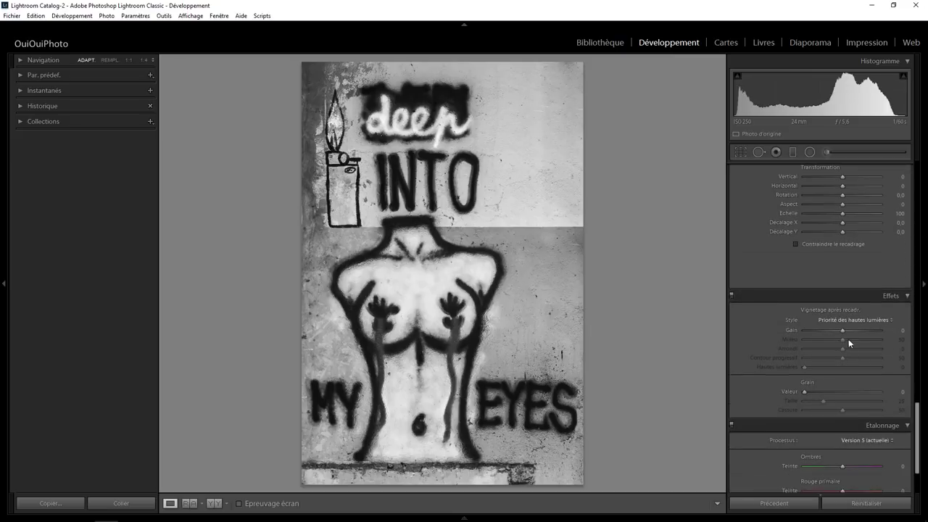
{"action": "left_click_drag", "start_coordinate": [841, 330], "coordinate": [839, 332]}
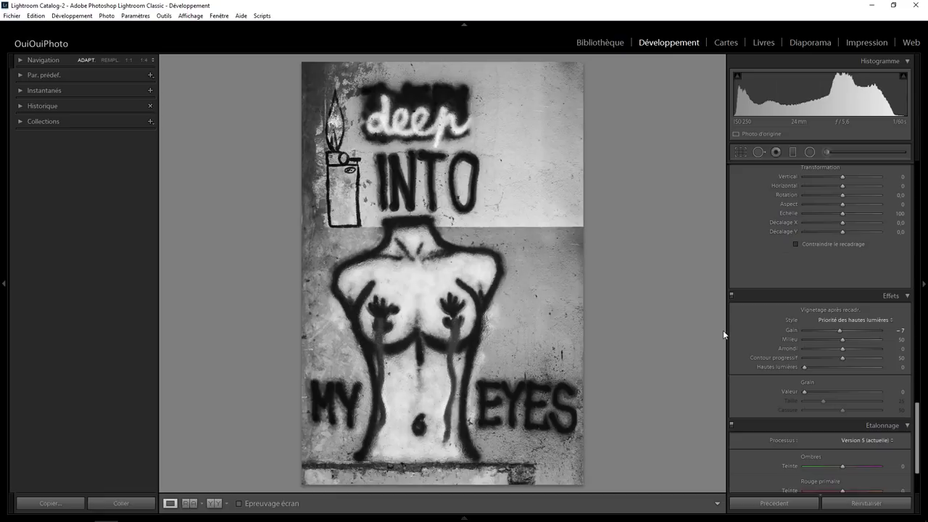
{"action": "key", "text": "backslash"}
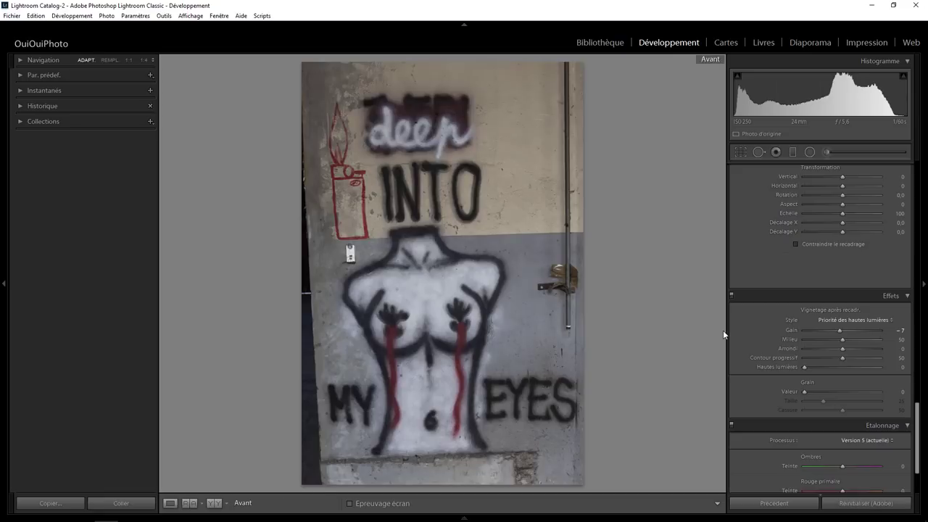
{"action": "key", "text": "backslash"}
{"action": "key", "text": "backslash"}
{"action": "key", "text": "backslash"}
{"action": "key", "text": "backslash"}
{"action": "key", "text": "backslash"}
{"action": "key", "text": "backslash"}
{"action": "key", "text": "backslash"}
{"action": "key", "text": "backslash"}
{"action": "key", "text": "backslash"}
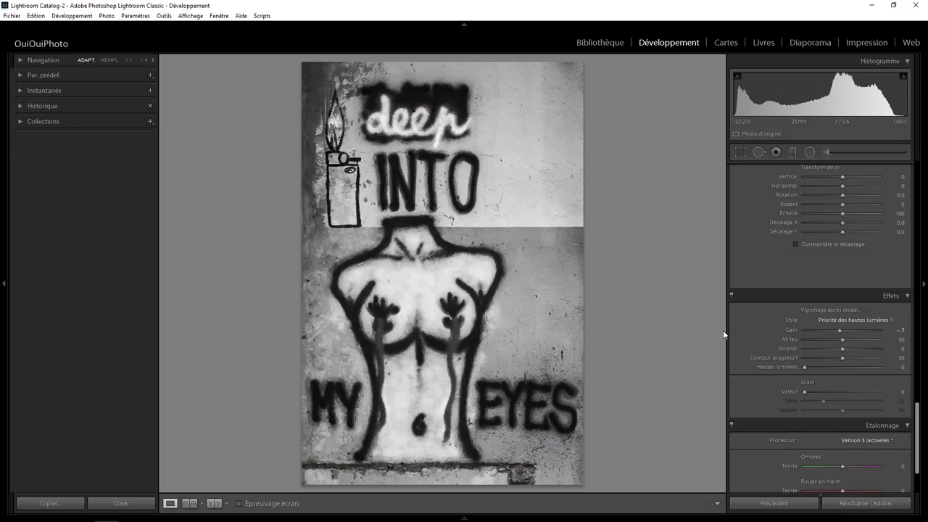
{"action": "key", "text": "backslash"}
{"action": "key", "text": "backslash"}
{"action": "key", "text": "backslash"}
{"action": "key", "text": "backslash"}
Enlarge the Spot Removal brush, set Feather to 39, and heal the marks along the top-right edge
{"action": "key", "text": "q"}
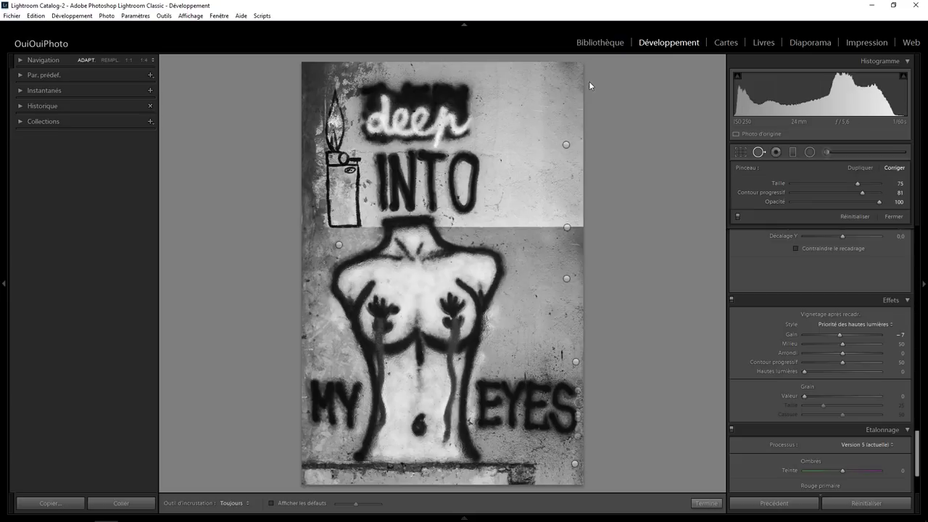
{"action": "scroll", "coordinate": [587, 82], "scroll_direction": "up", "scroll_amount": 2}
{"action": "scroll", "coordinate": [587, 90], "scroll_direction": "up", "scroll_amount": 2}
{"action": "scroll", "coordinate": [585, 83], "scroll_direction": "up", "scroll_amount": 2}
{"action": "left_click_drag", "start_coordinate": [863, 195], "coordinate": [826, 193]}
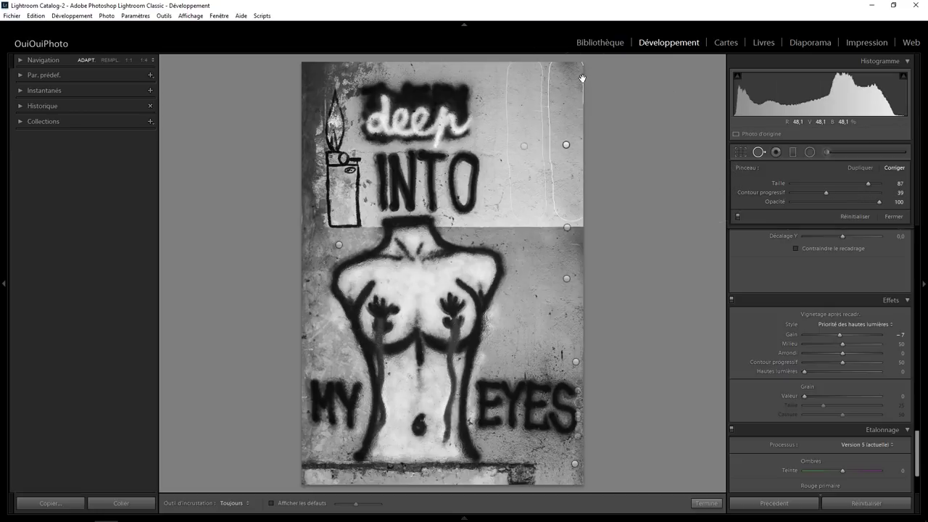
{"action": "left_click_drag", "start_coordinate": [585, 80], "coordinate": [580, 192]}
Add a circular heal spot near the top-right corner, sampling clean wall up and left
{"action": "left_click", "coordinate": [561, 165]}
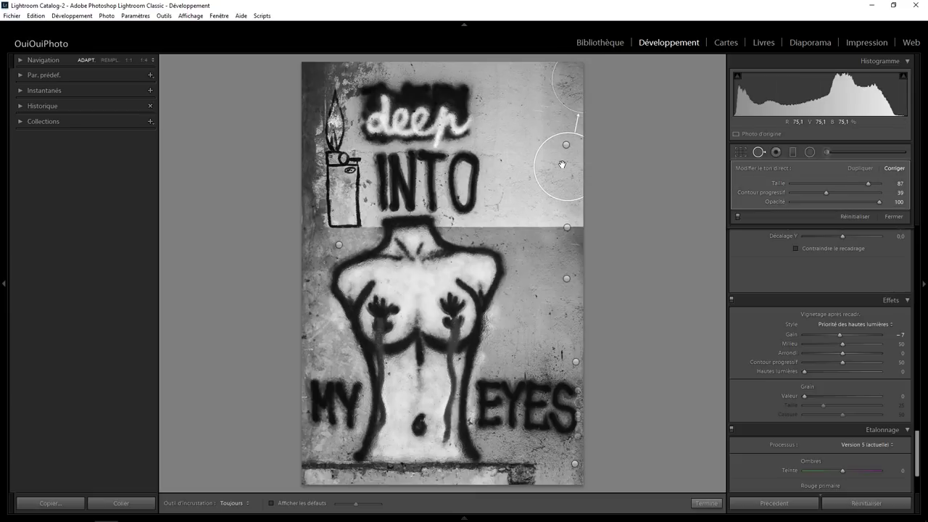
{"action": "left_click_drag", "start_coordinate": [562, 165], "coordinate": [518, 145]}
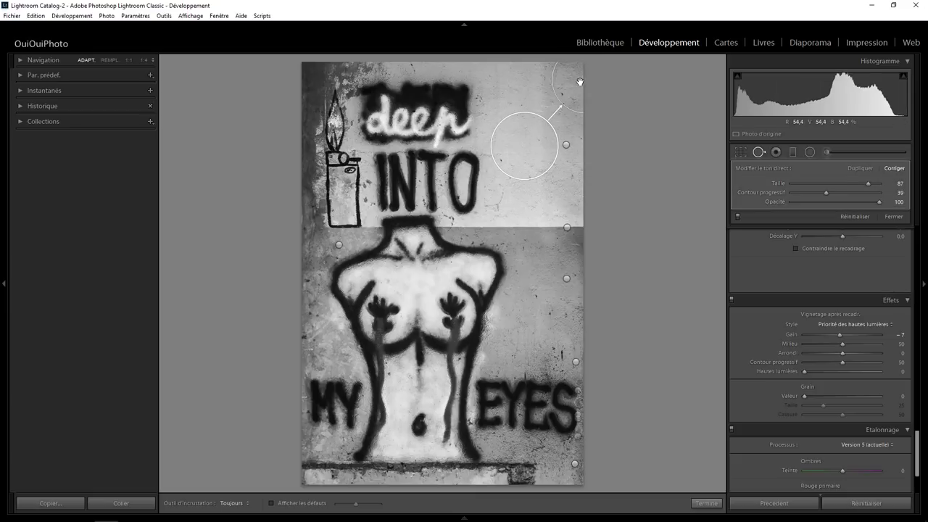
{"action": "left_click_drag", "start_coordinate": [577, 82], "coordinate": [565, 81]}
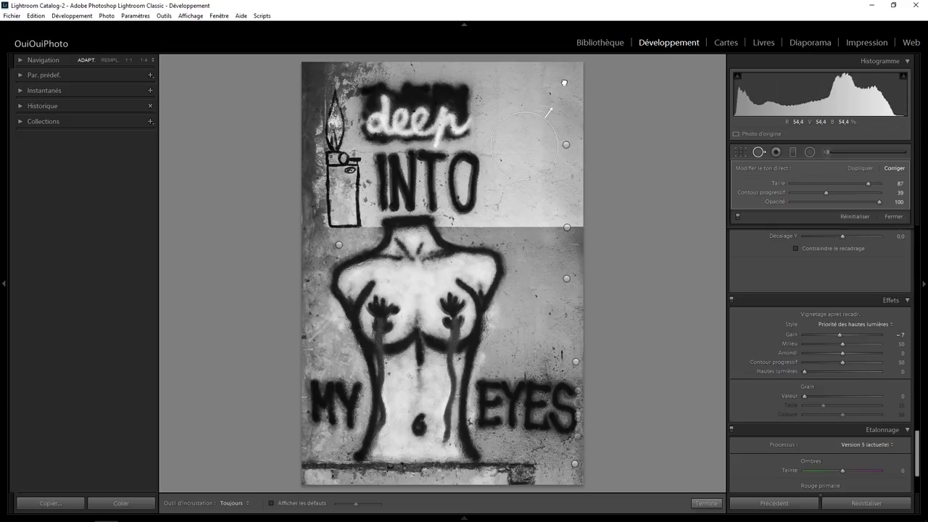
{"action": "left_click_drag", "start_coordinate": [519, 136], "coordinate": [516, 130]}
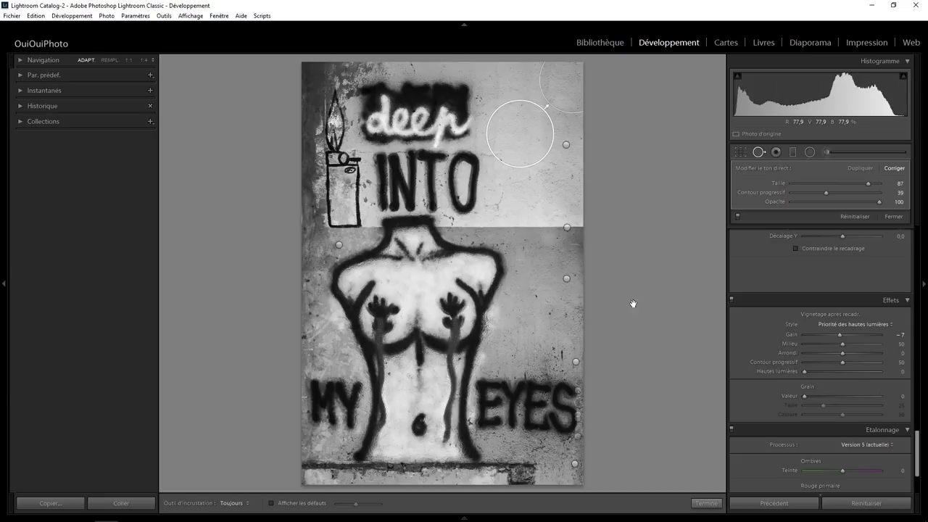
{"action": "left_click", "coordinate": [706, 503]}
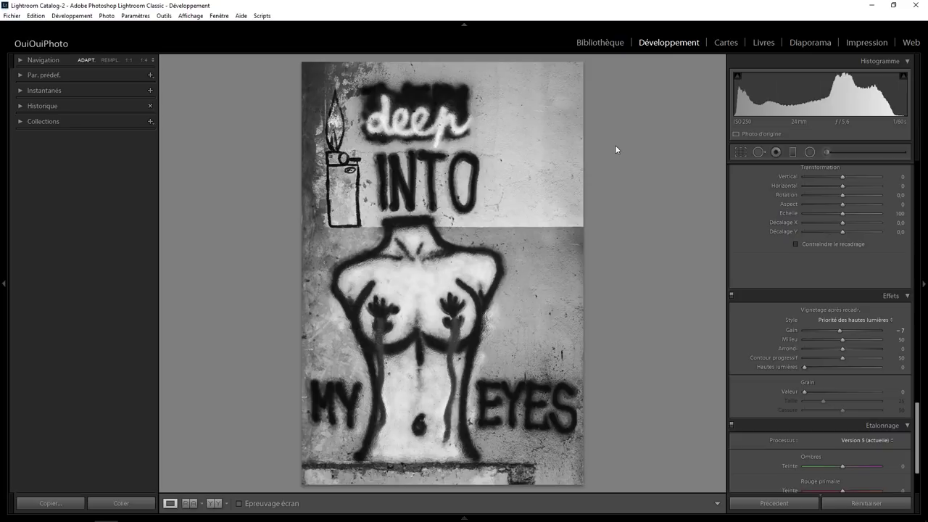
Heal the vertical mark right of 'deep' with a Spot Removal stroke at about size 77
{"action": "left_click", "coordinate": [485, 109]}
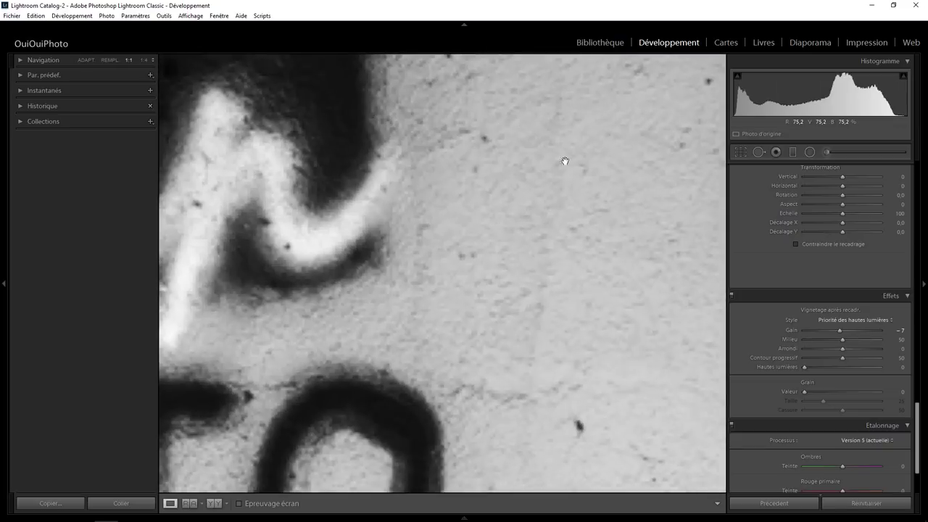
{"action": "left_click", "coordinate": [575, 171]}
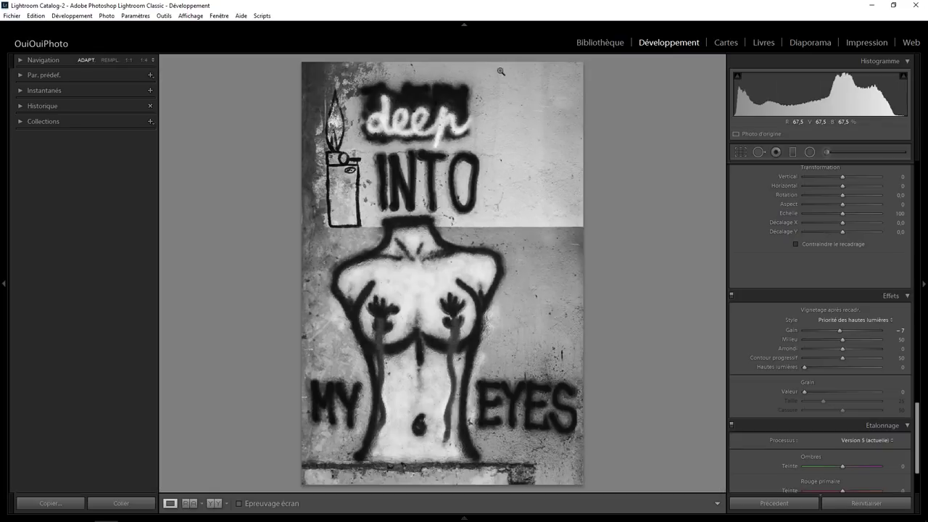
{"action": "left_click", "coordinate": [758, 151]}
{"action": "scroll", "coordinate": [499, 87], "scroll_direction": "down", "scroll_amount": 3}
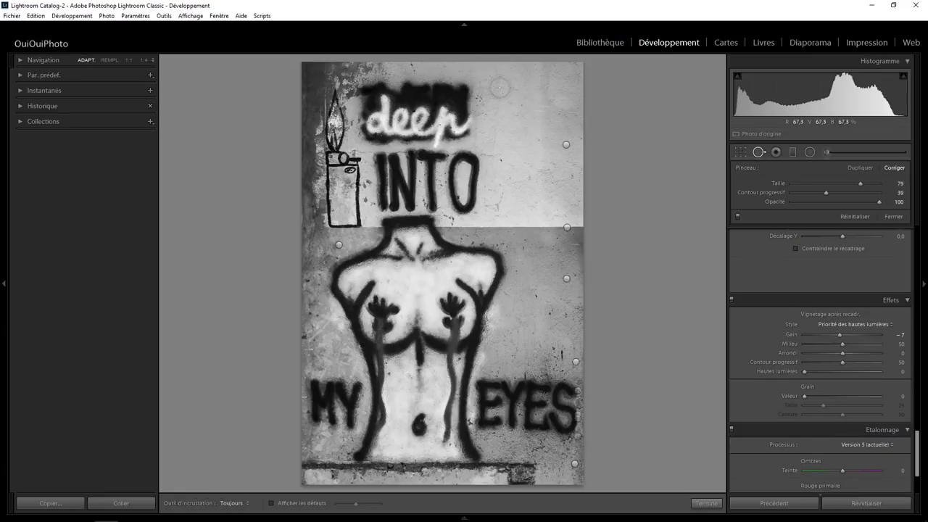
{"action": "scroll", "coordinate": [499, 87], "scroll_direction": "down", "scroll_amount": 1}
{"action": "left_click_drag", "start_coordinate": [497, 66], "coordinate": [493, 142]}
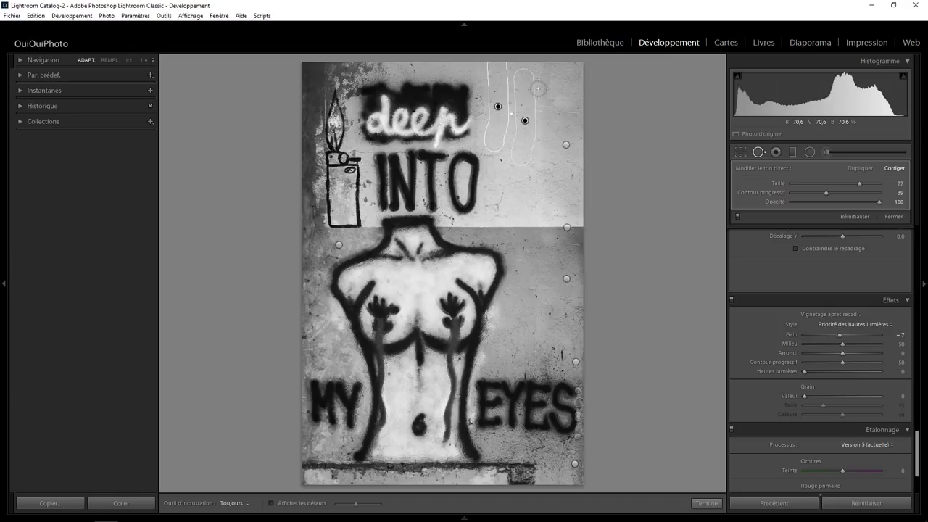
{"action": "left_click", "coordinate": [706, 504]}
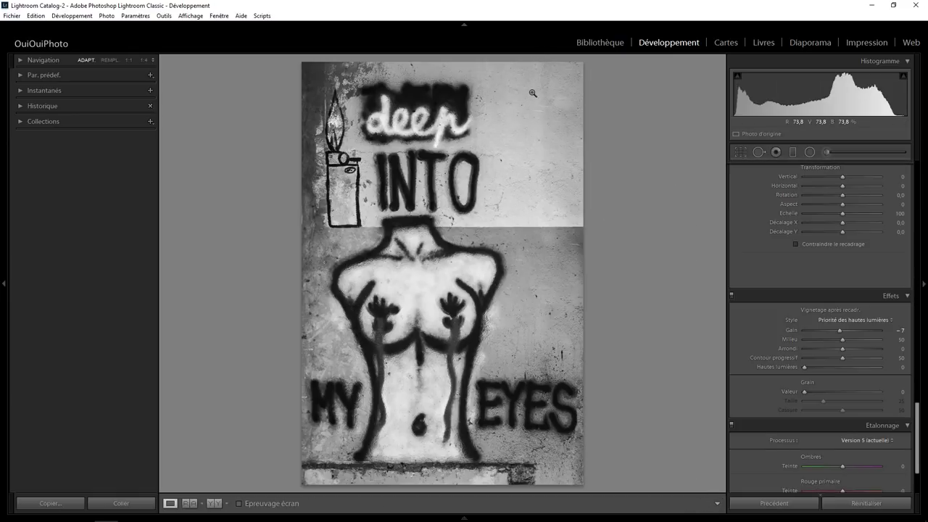